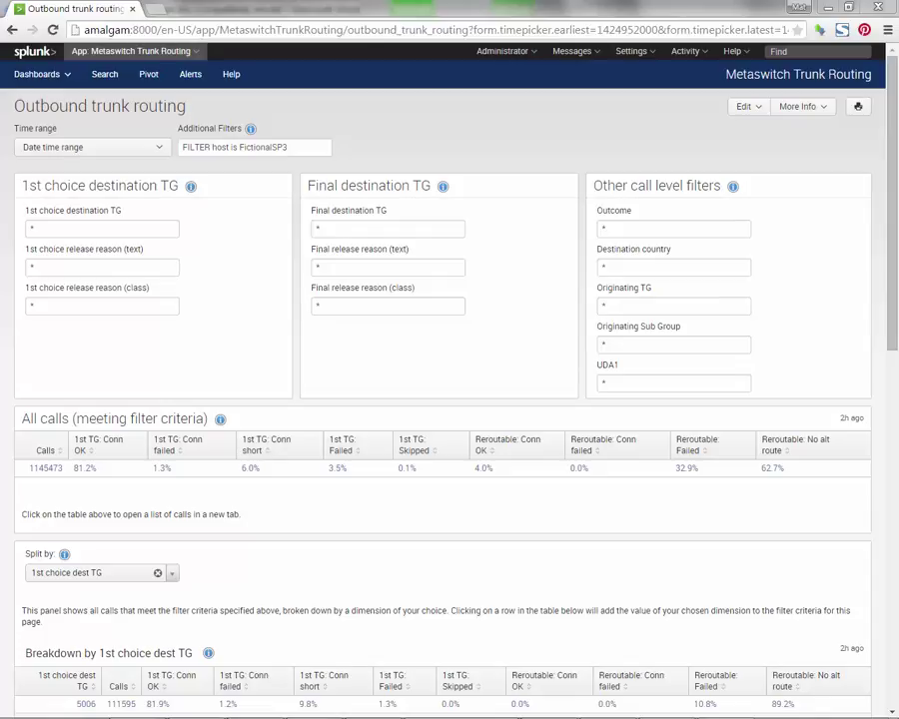
Check the Date & Time Range settings of the dashboard's time range filter, leaving them as they are.
{"action": "left_click", "coordinate": [160, 148]}
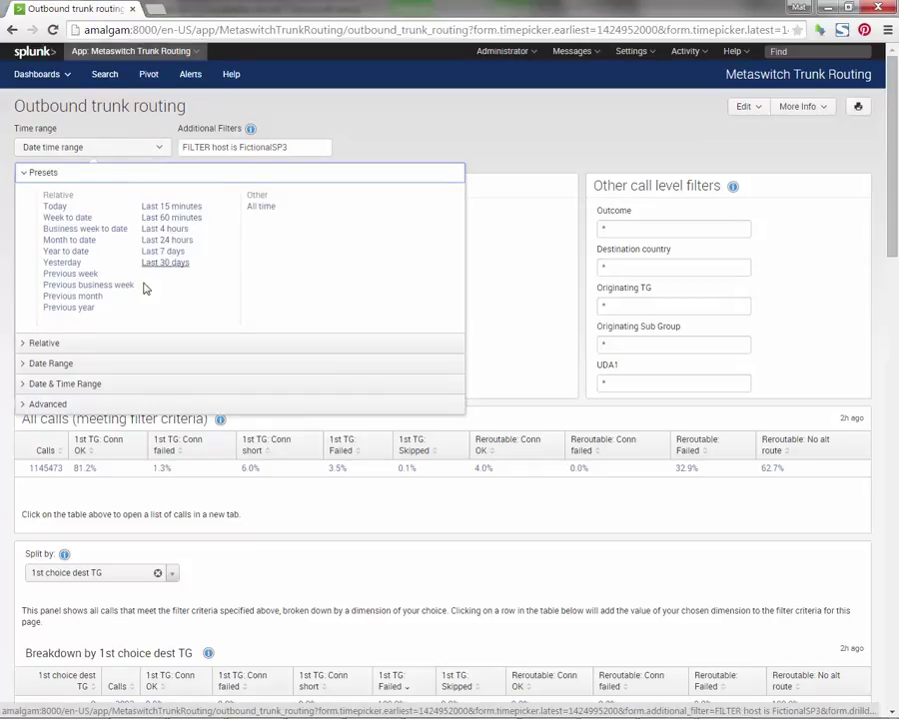
{"action": "left_click", "coordinate": [118, 386]}
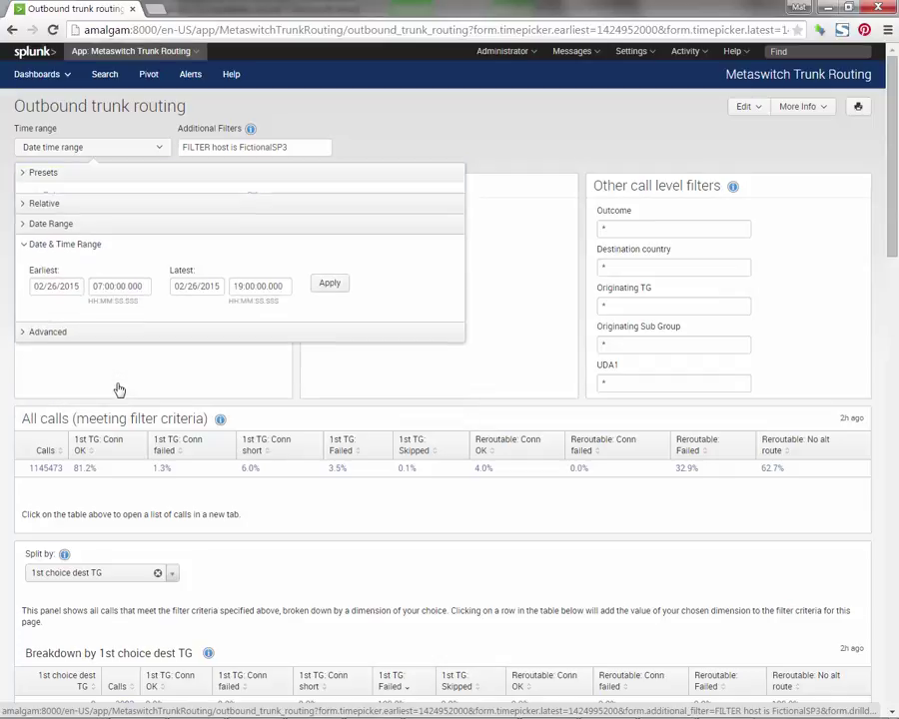
{"action": "left_click", "coordinate": [437, 107]}
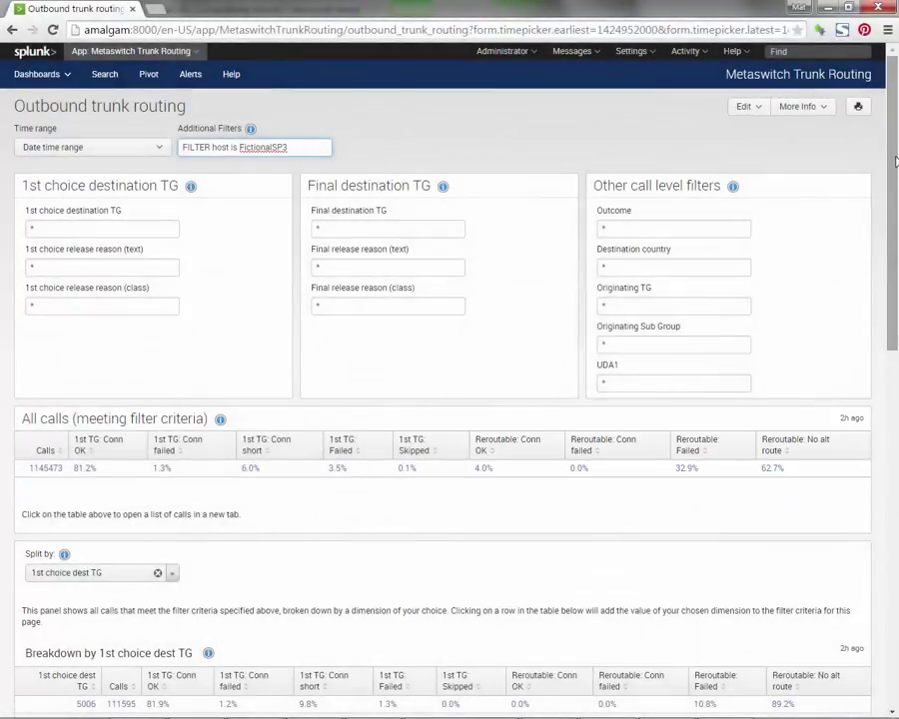
Look through the split-by dimensions, and sort the breakdown by 1st choice dest TG by 1st TG: Failed in descending order.
{"action": "left_click_drag", "start_coordinate": [896, 160], "coordinate": [885, 376]}
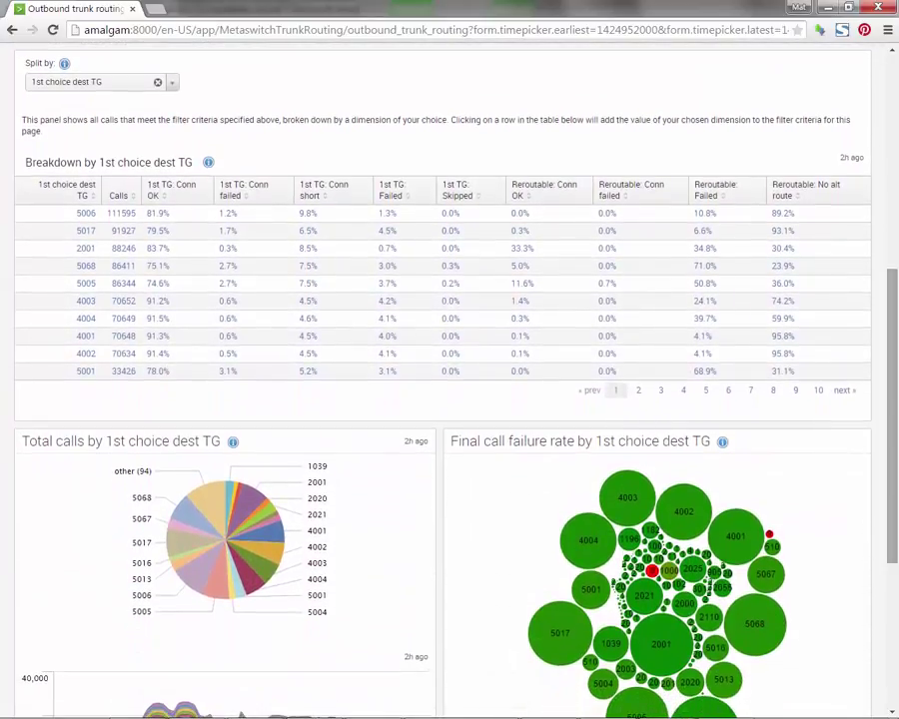
{"action": "left_click", "coordinate": [174, 88]}
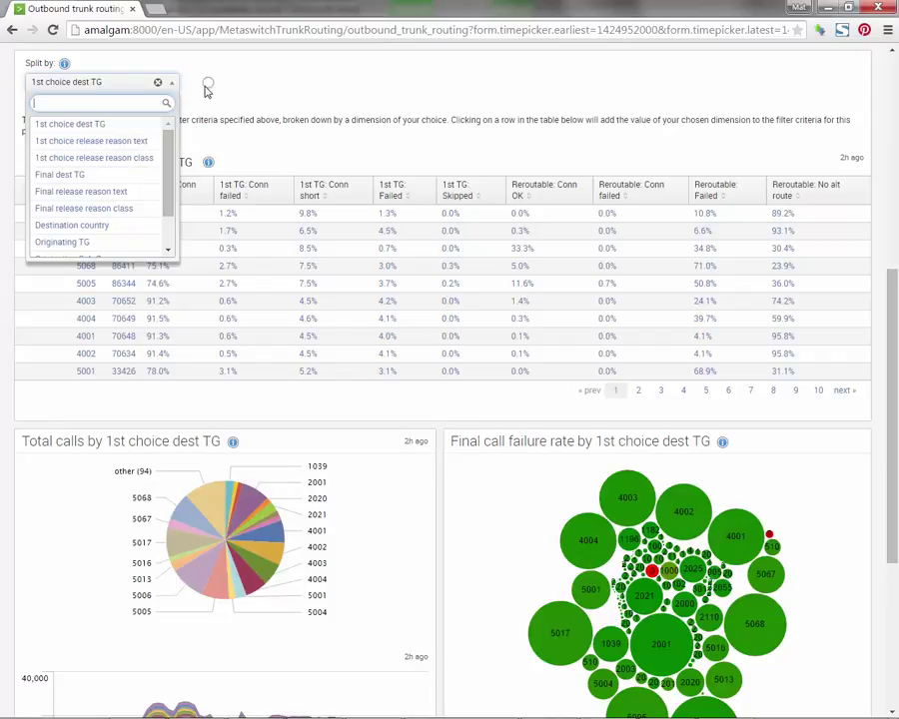
{"action": "left_click", "coordinate": [208, 83]}
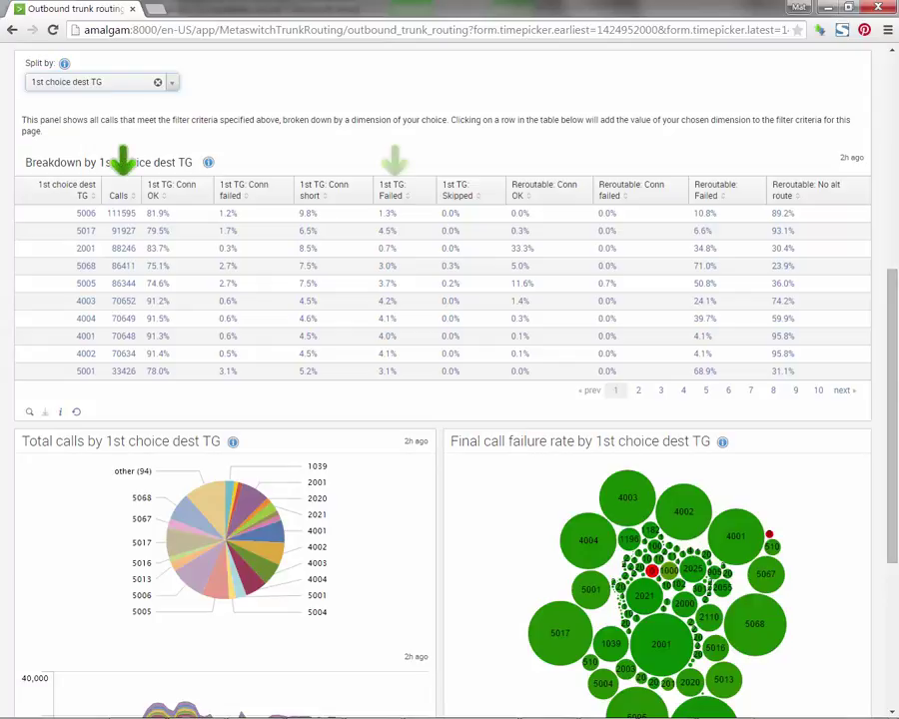
{"action": "left_click", "coordinate": [390, 196]}
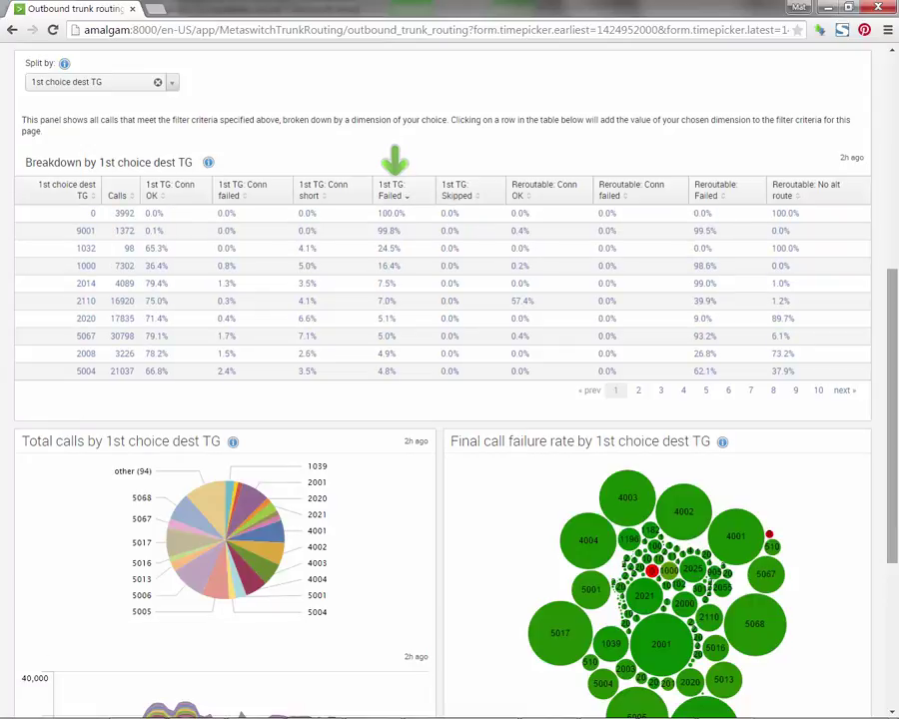
Inspect the details of destination trunk groups 0 and 2001 in the Final call failure rate bubble chart.
{"action": "scroll", "coordinate": [449, 399], "scroll_direction": "down", "scroll_amount": 1}
{"action": "scroll", "coordinate": [449, 399], "scroll_direction": "down", "scroll_amount": 3}
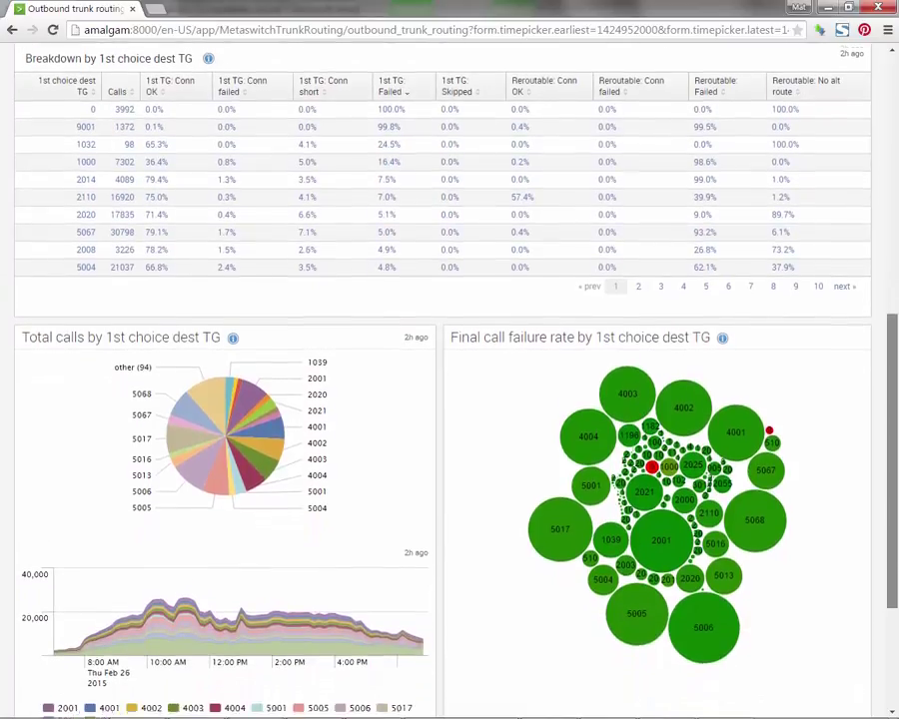
{"action": "scroll", "coordinate": [449, 399], "scroll_direction": "down", "scroll_amount": 1}
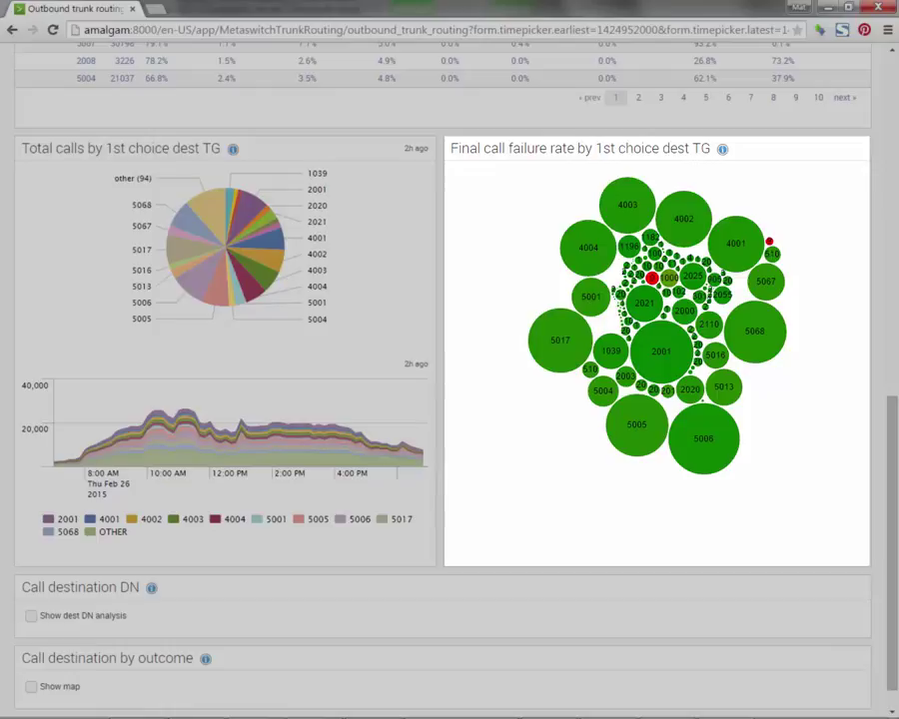
{"action": "mouse_move", "coordinate": [652, 279]}
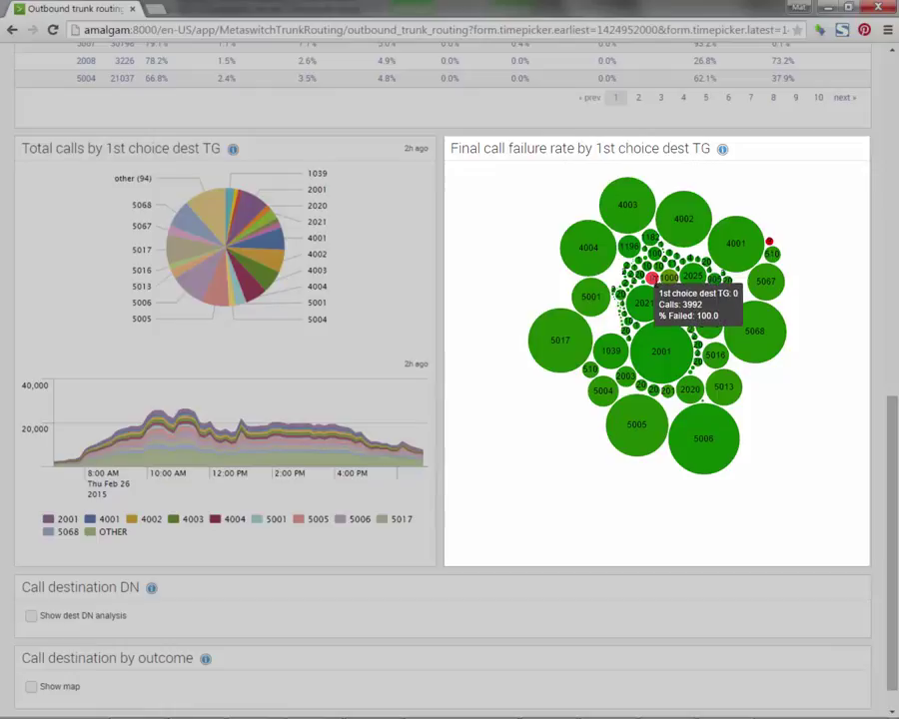
{"action": "mouse_move", "coordinate": [659, 346]}
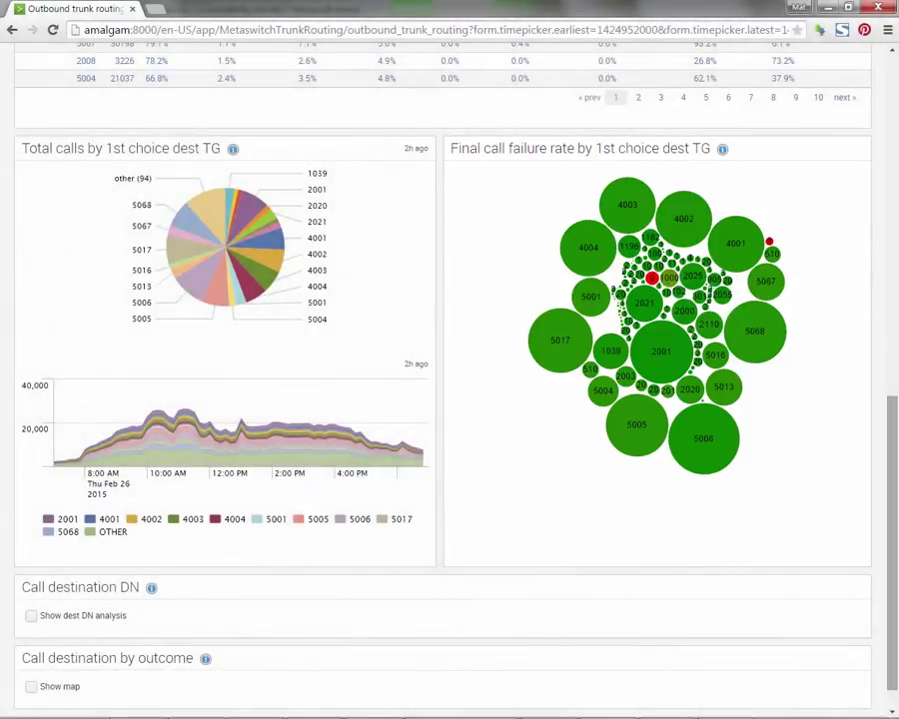
Turn on the dest DN analysis in the Call destination DN panel.
{"action": "scroll", "coordinate": [896, 550], "scroll_direction": "down", "scroll_amount": 1}
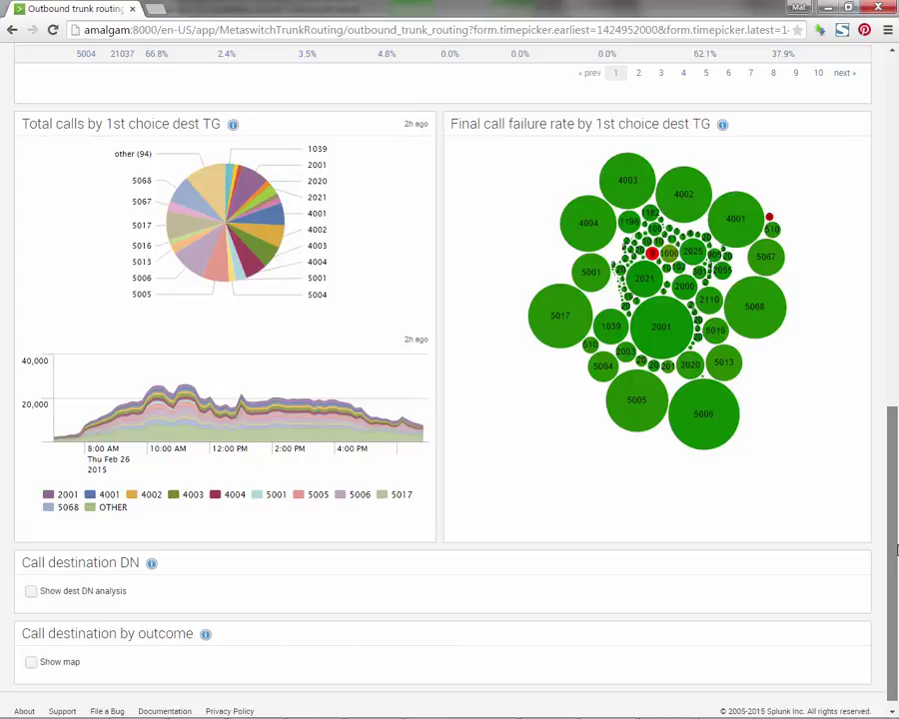
{"action": "scroll", "coordinate": [896, 550], "scroll_direction": "down", "scroll_amount": 1}
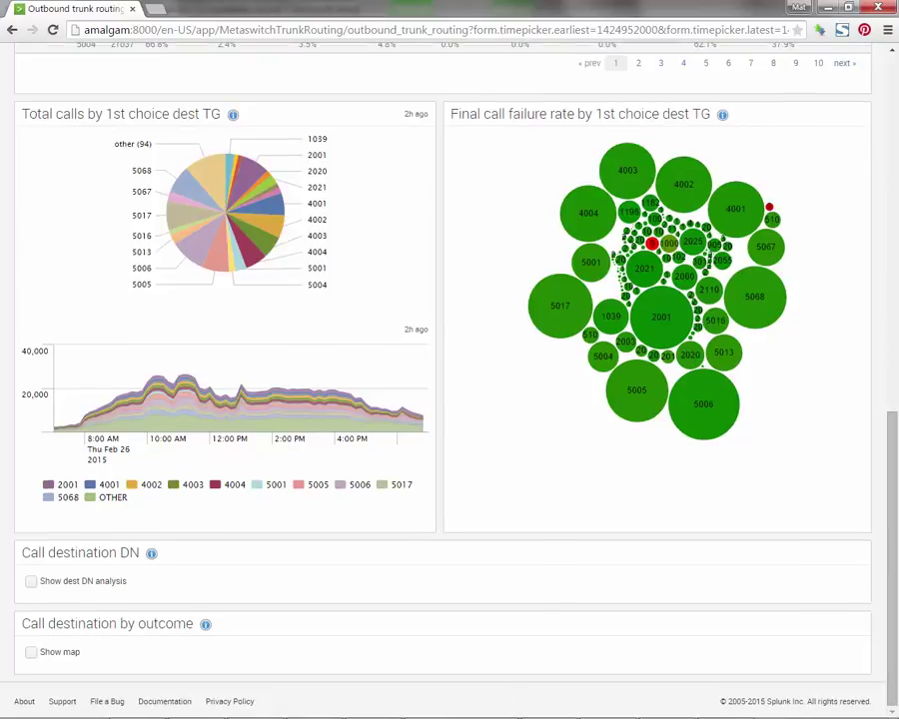
{"action": "left_click", "coordinate": [30, 581]}
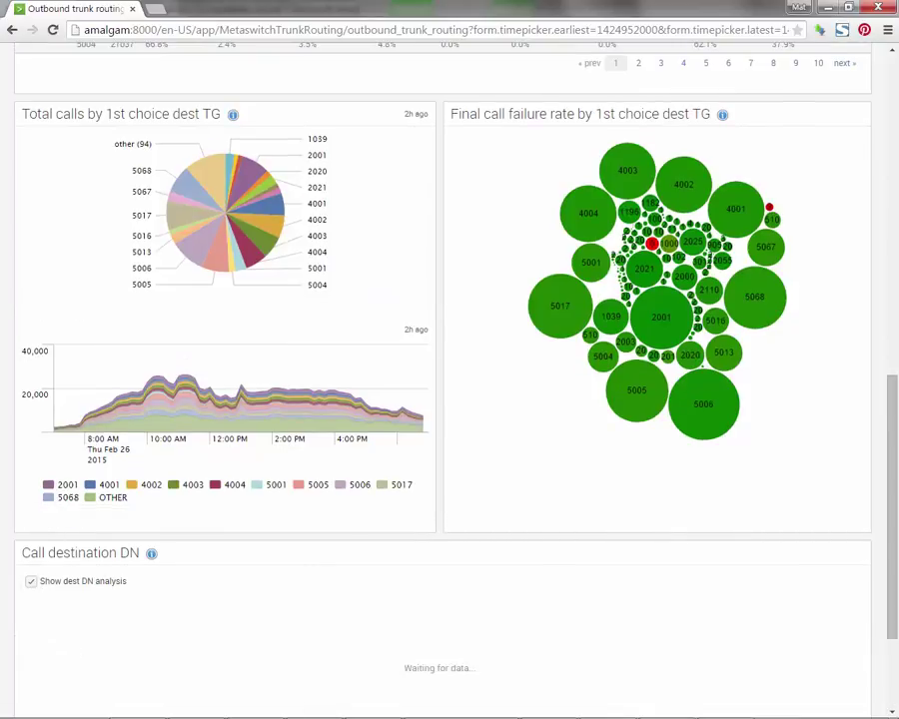
{"action": "scroll", "coordinate": [449, 359], "scroll_direction": "down", "scroll_amount": 3}
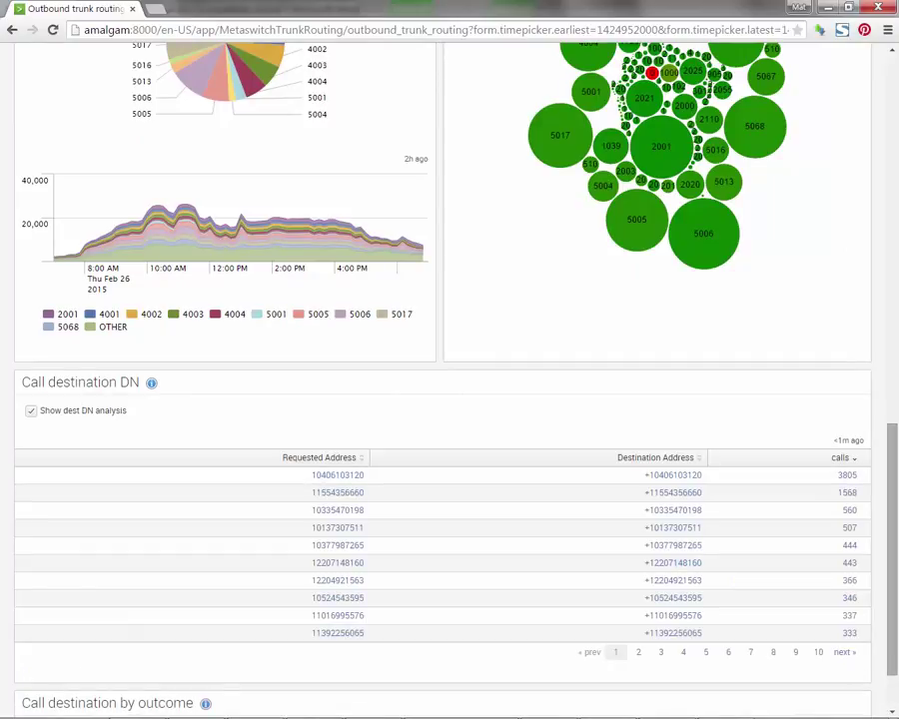
Show the map in the Call destination by outcome panel.
{"action": "scroll", "coordinate": [449, 399], "scroll_direction": "down", "scroll_amount": 2}
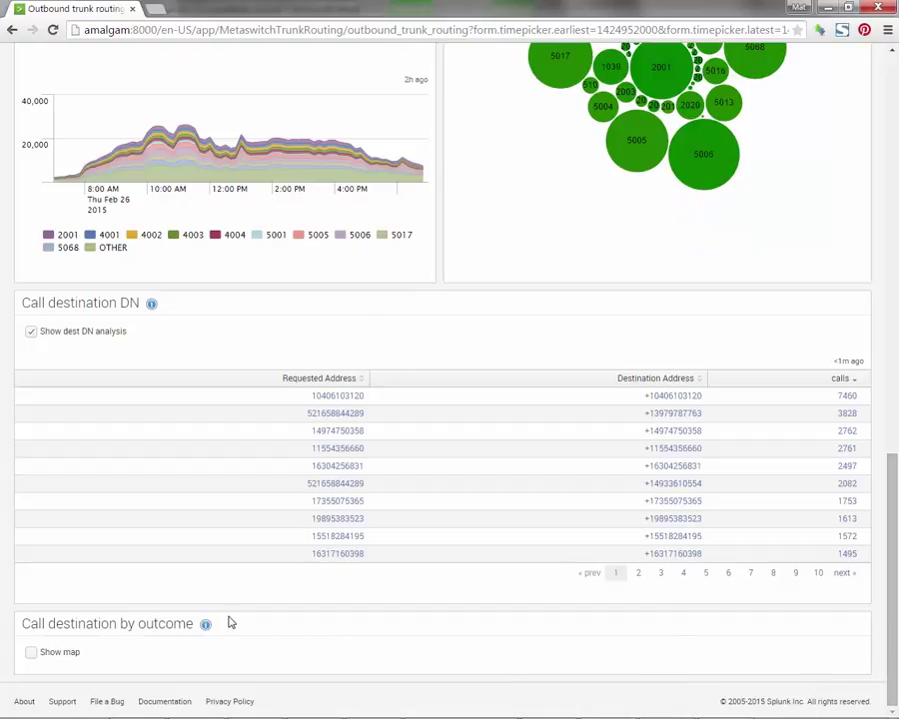
{"action": "left_click", "coordinate": [48, 653]}
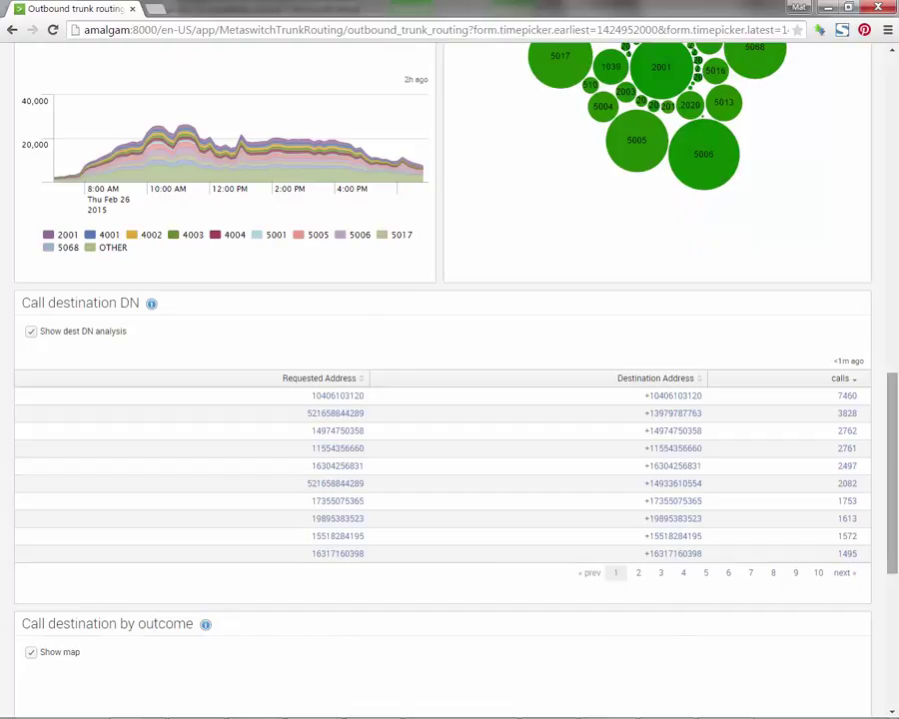
{"action": "scroll", "coordinate": [450, 400], "scroll_direction": "down", "scroll_amount": 5}
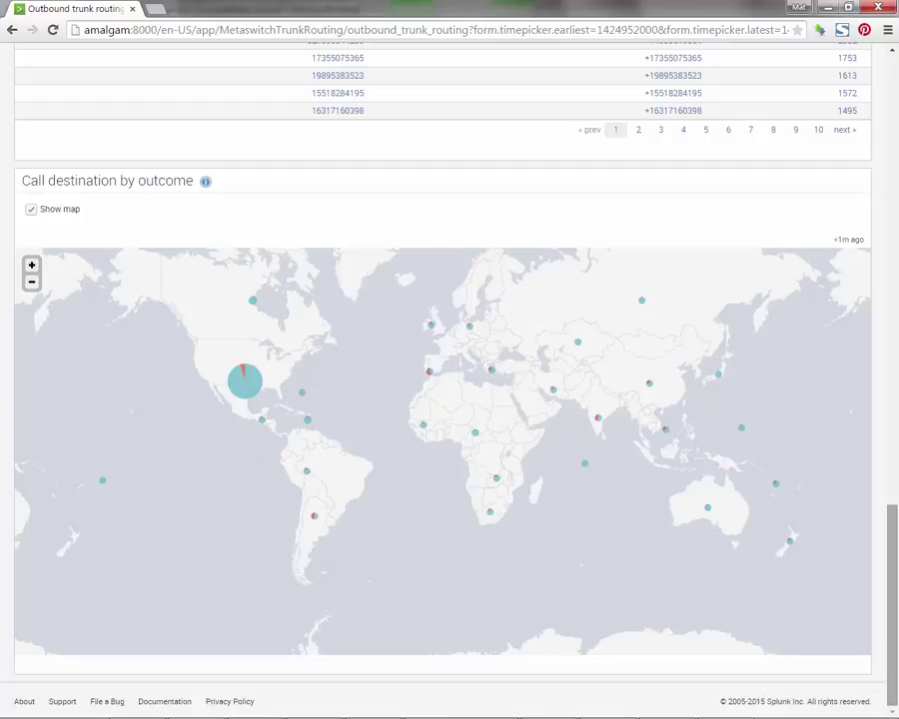
Examine the call outcomes for the United States, Greece and China on the map, and read the panel's help text.
{"action": "mouse_move", "coordinate": [243, 392]}
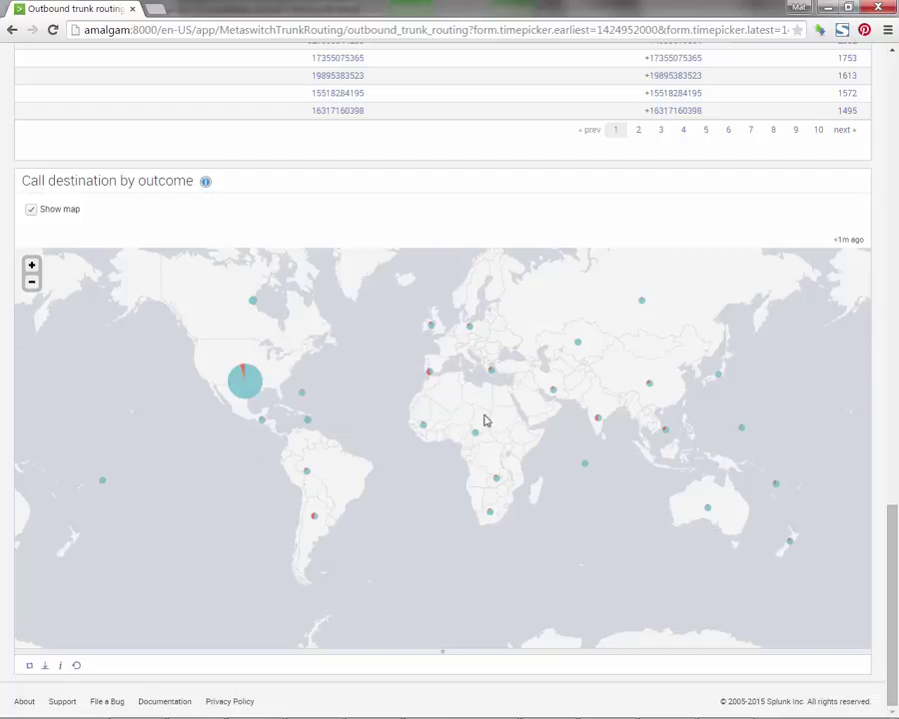
{"action": "mouse_move", "coordinate": [492, 376]}
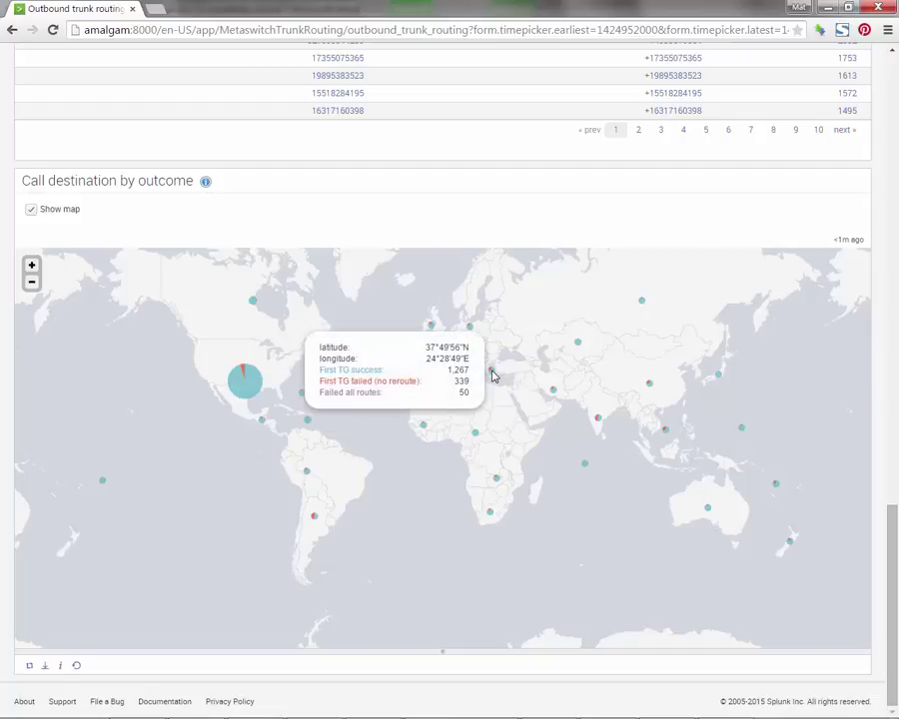
{"action": "mouse_move", "coordinate": [649, 383]}
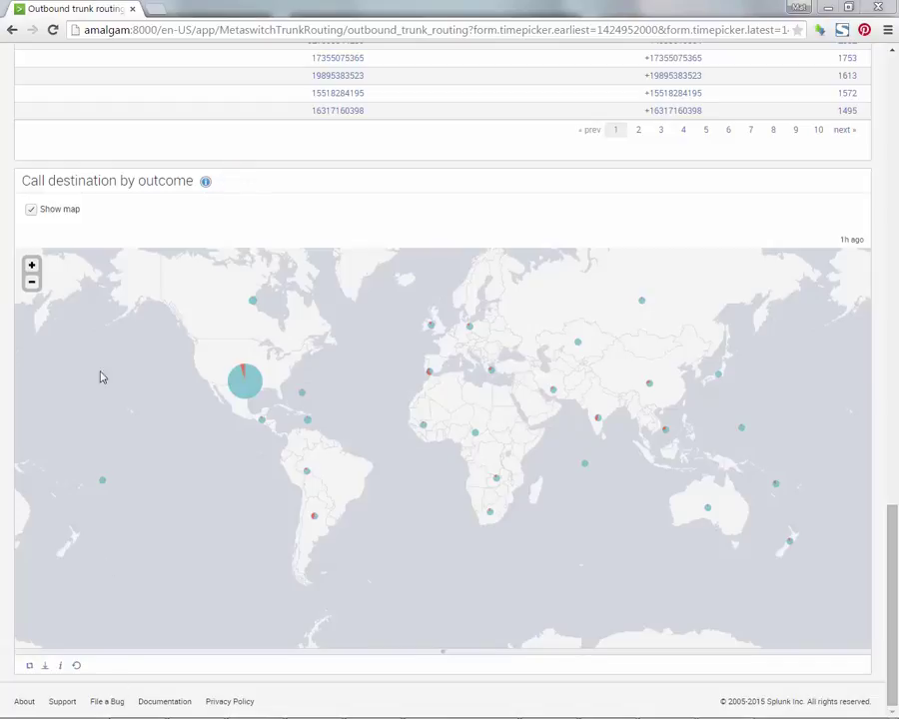
{"action": "left_click", "coordinate": [205, 184]}
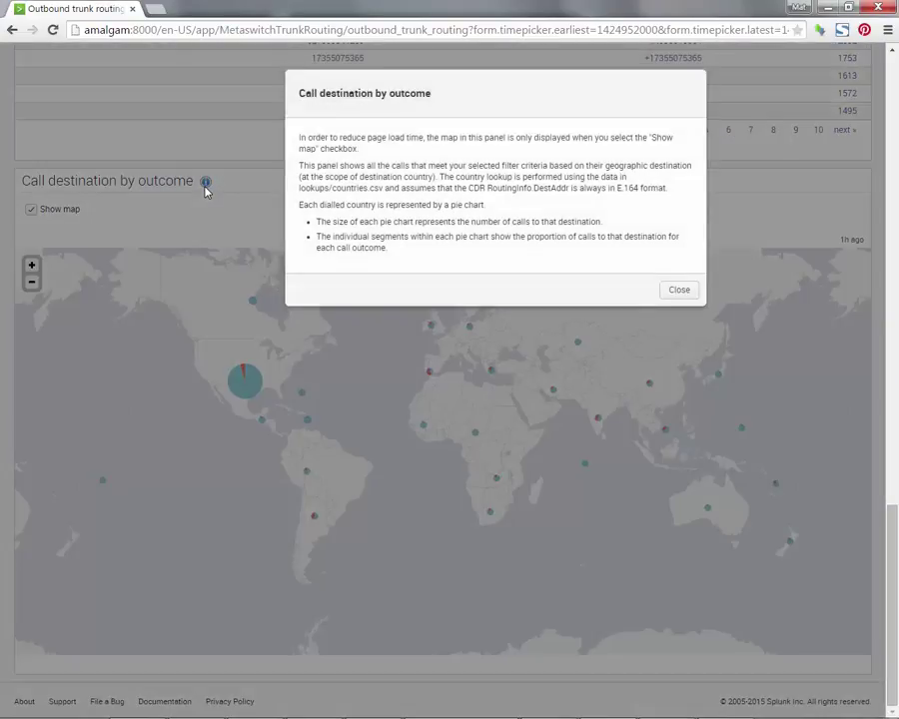
{"action": "left_click", "coordinate": [678, 292]}
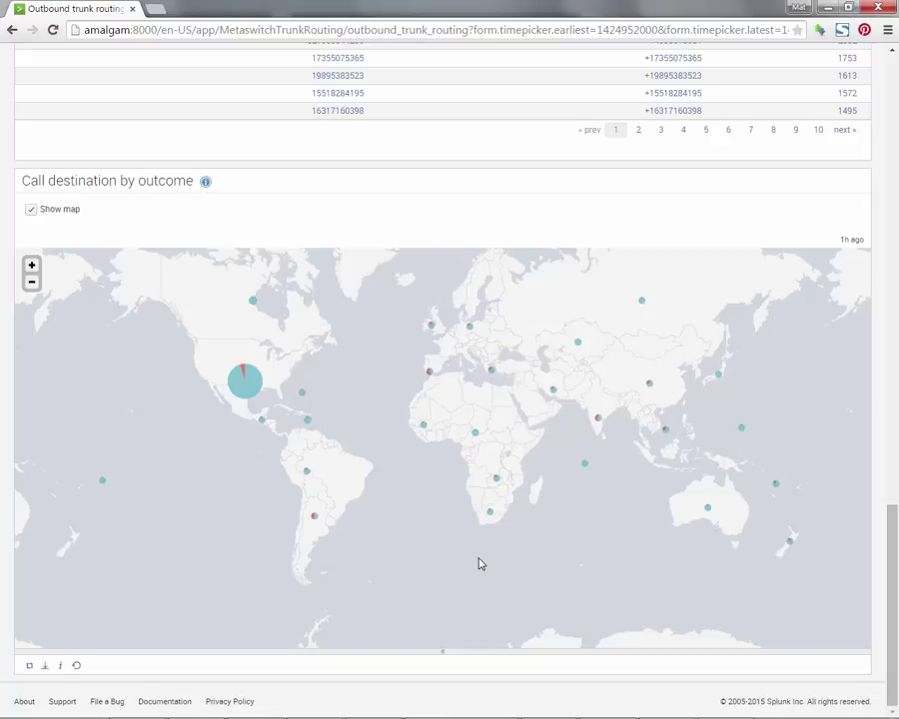
Split the call breakdown by 1st choice release reason text and filter it to "No circuit / channel available".
{"action": "scroll", "coordinate": [882, 676], "scroll_direction": "up", "scroll_amount": 6}
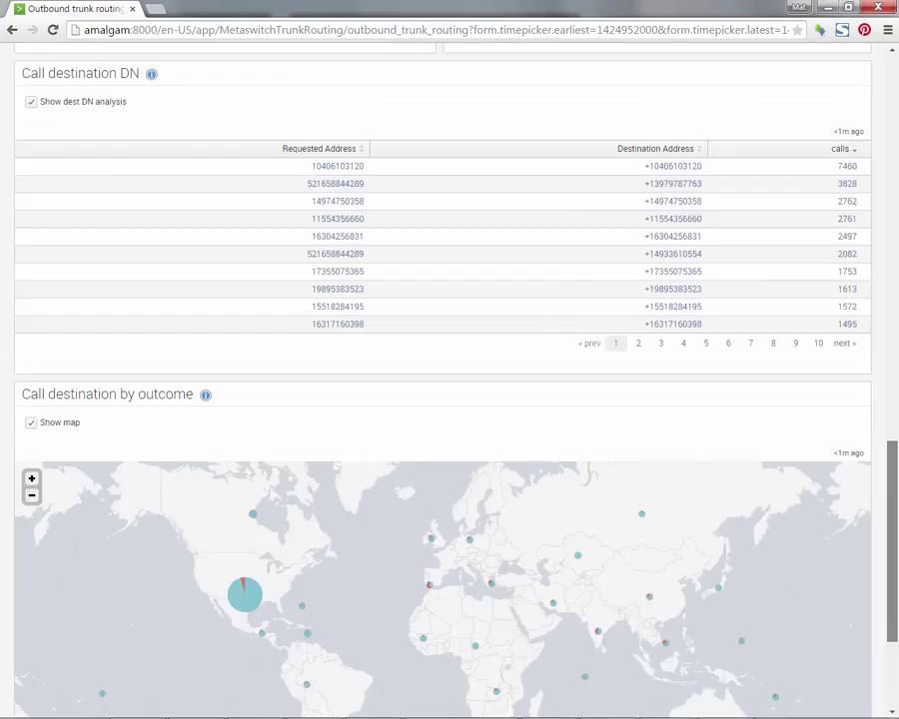
{"action": "scroll", "coordinate": [666, 322], "scroll_direction": "up", "scroll_amount": 5}
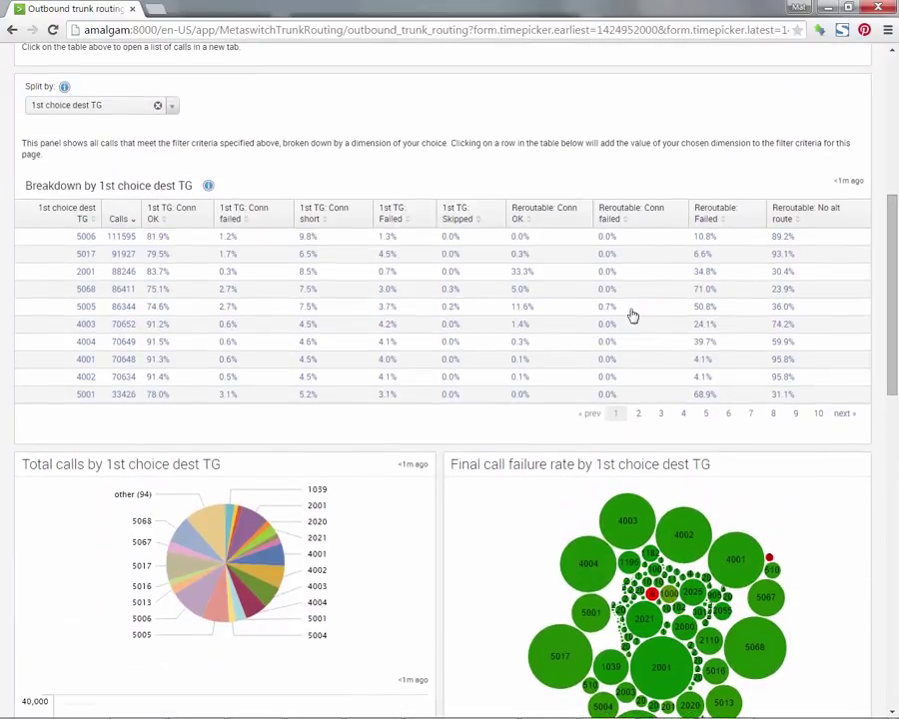
{"action": "left_click", "coordinate": [175, 108]}
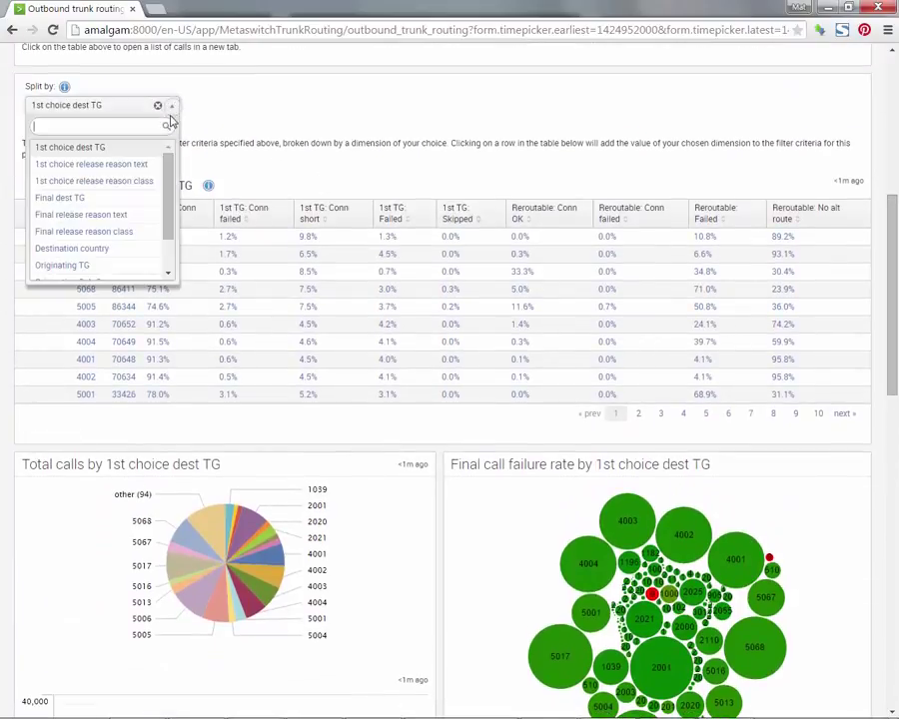
{"action": "left_click", "coordinate": [144, 168]}
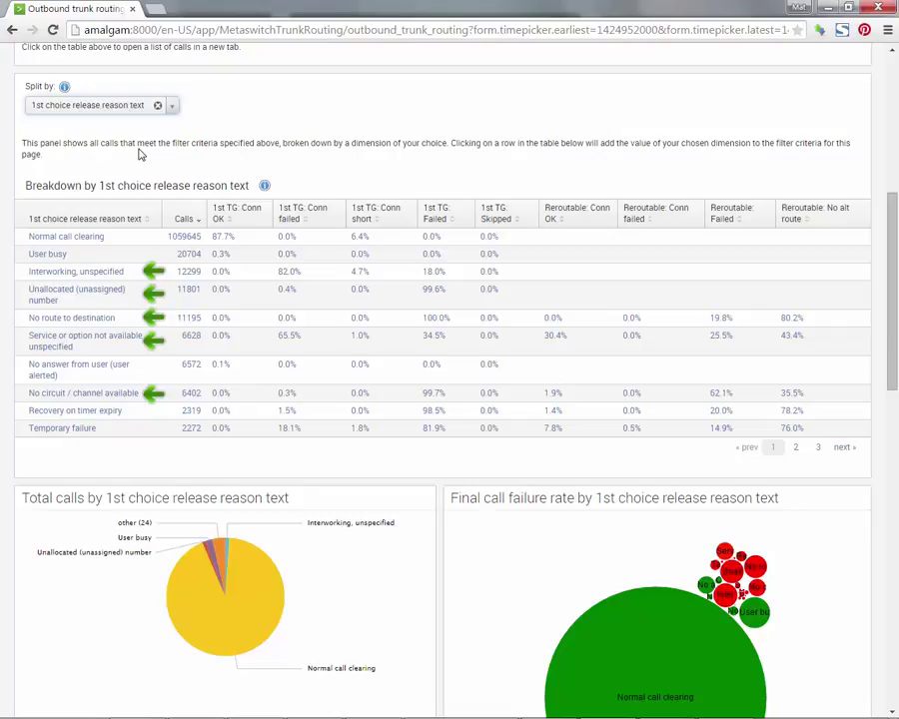
{"action": "left_click", "coordinate": [95, 400]}
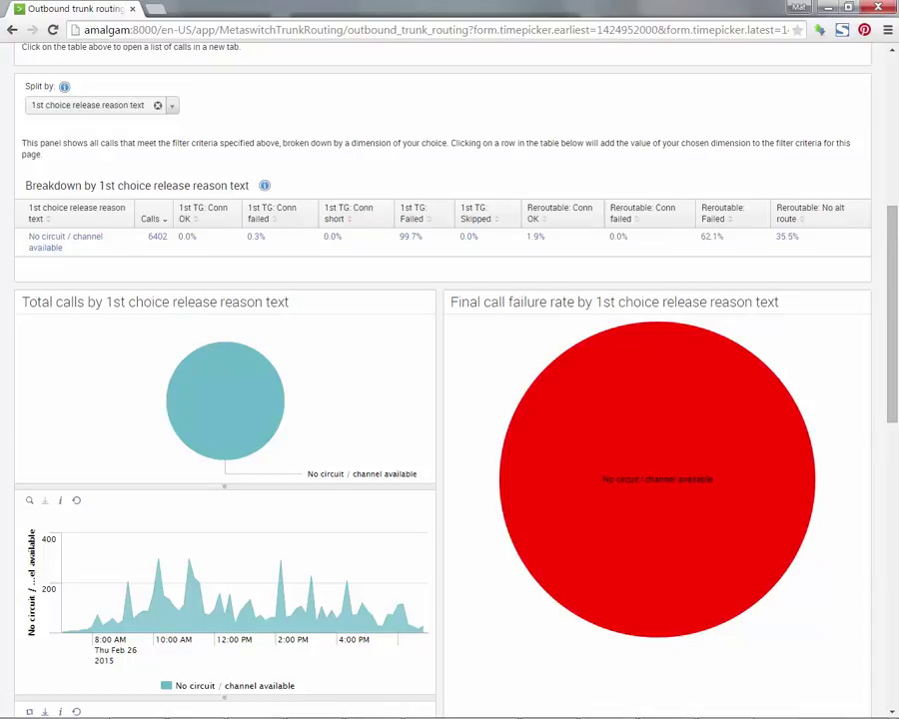
Split the filtered calls by 1st choice dest TG and narrow them to trunk group 1000 from the calls-over-time chart.
{"action": "left_click", "coordinate": [137, 110]}
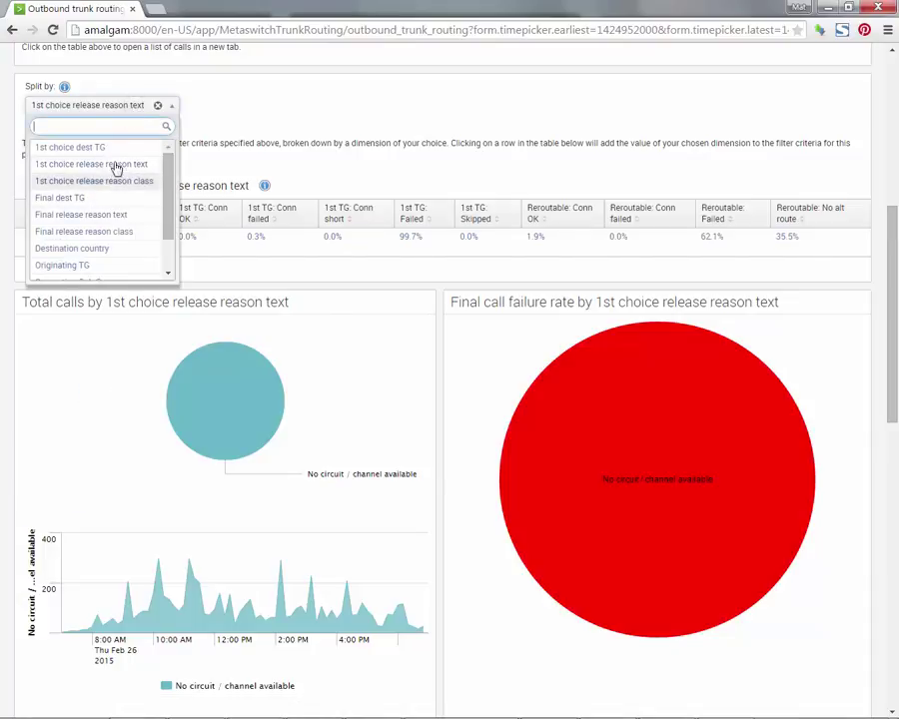
{"action": "left_click", "coordinate": [119, 150]}
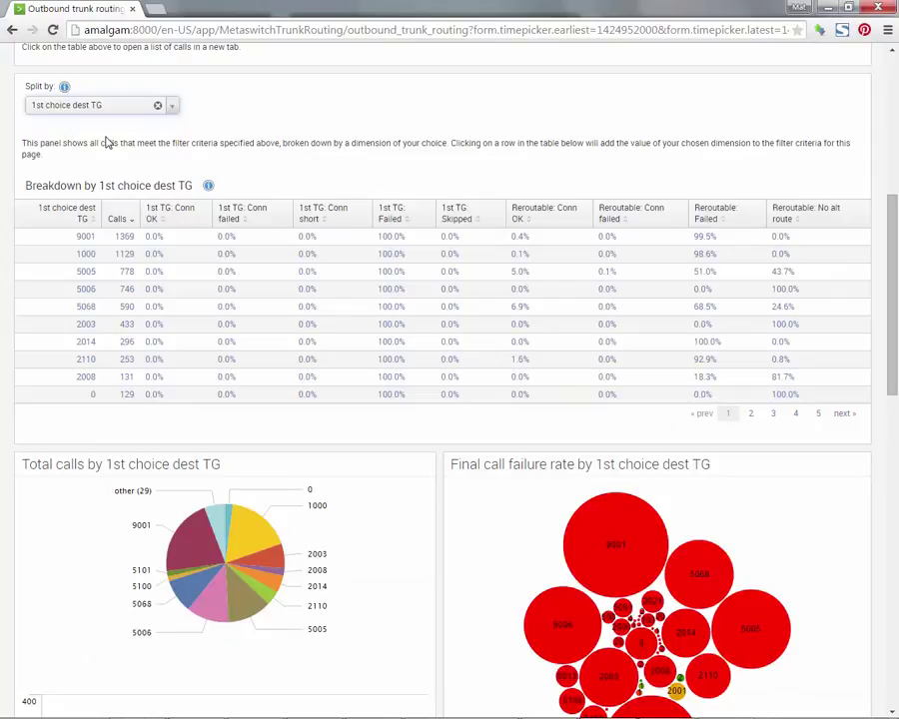
{"action": "left_click_drag", "start_coordinate": [889, 273], "coordinate": [888, 361]}
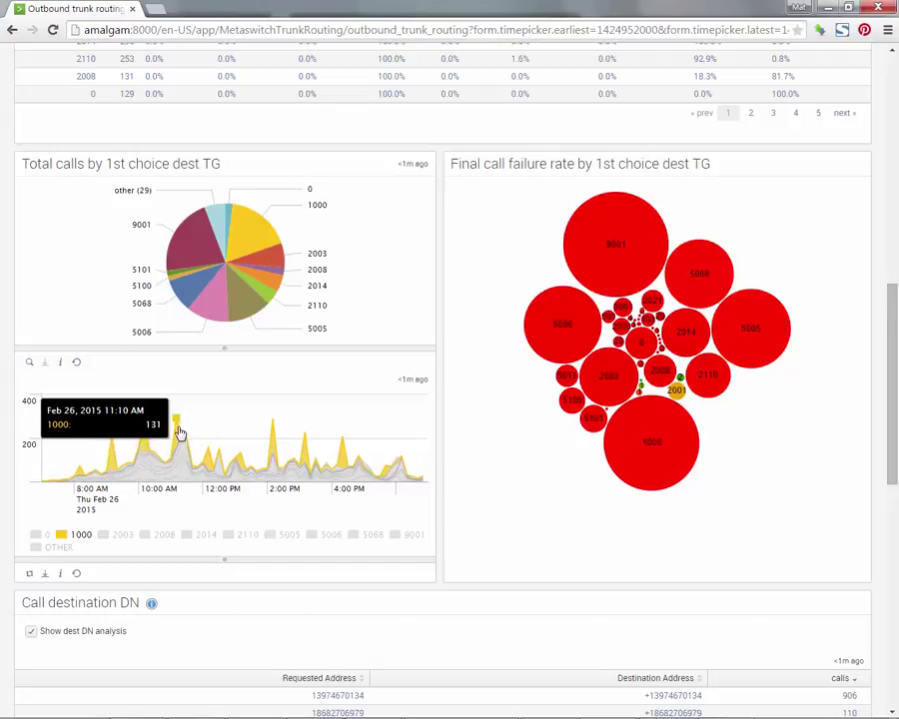
{"action": "left_click", "coordinate": [82, 536]}
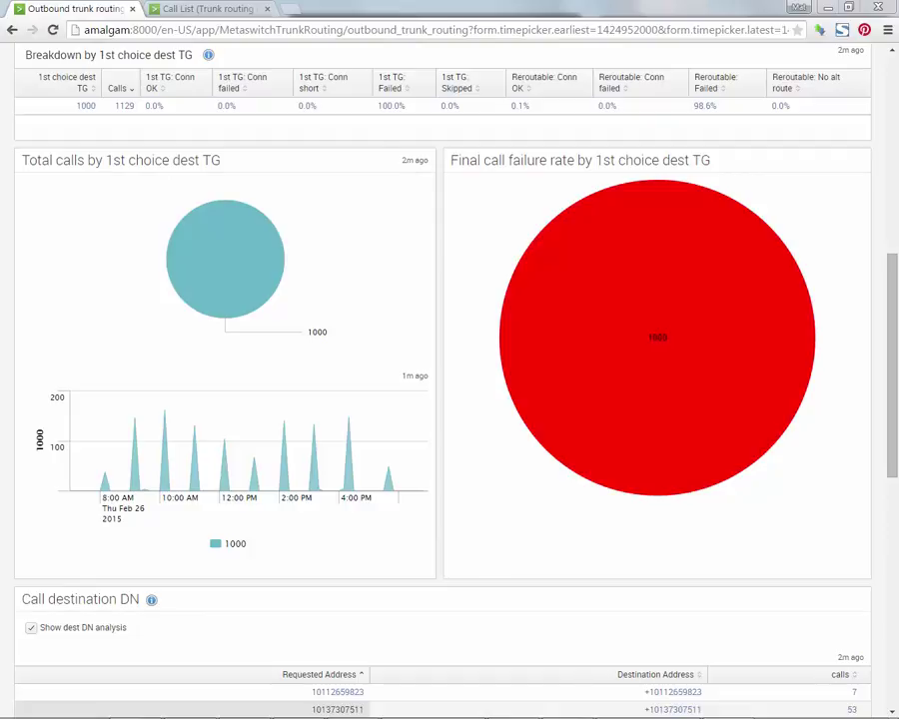
Examine the destination numbers of the trunk group 1000 calls, and check the filter criteria and the All calls summary.
{"action": "scroll", "coordinate": [450, 379], "scroll_direction": "down", "scroll_amount": 3}
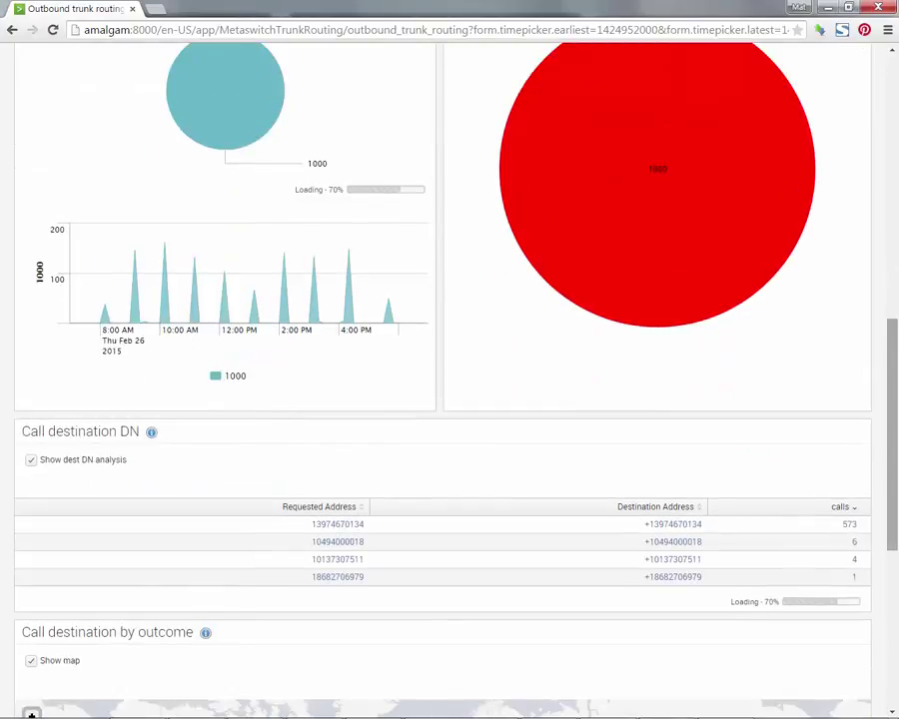
{"action": "scroll", "coordinate": [878, 429], "scroll_direction": "down", "scroll_amount": 3}
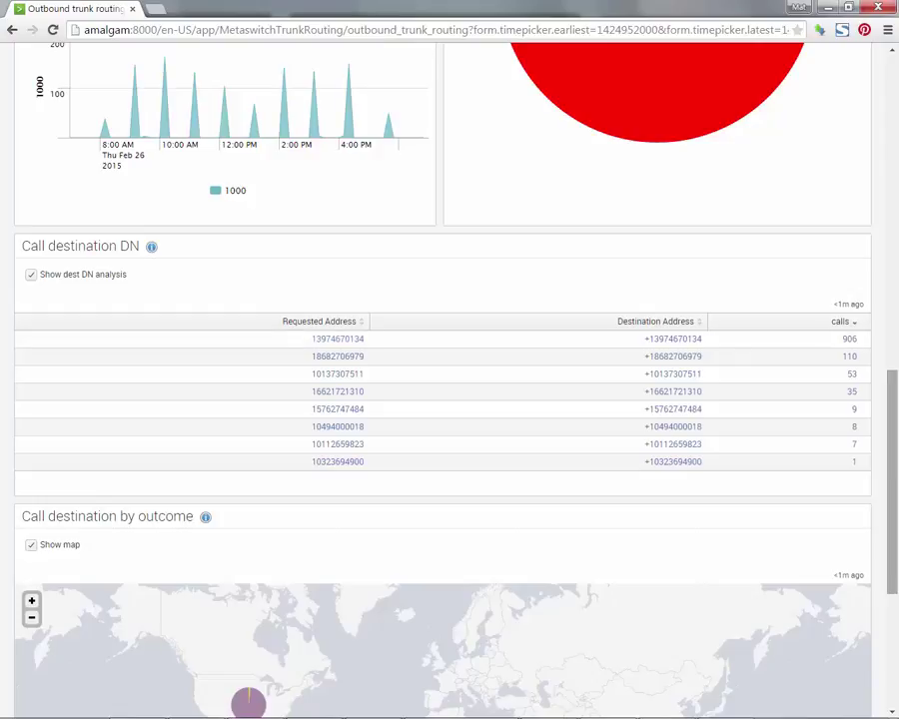
{"action": "scroll", "coordinate": [761, 345], "scroll_direction": "up", "scroll_amount": 3}
{"action": "scroll", "coordinate": [890, 194], "scroll_direction": "up", "scroll_amount": 6}
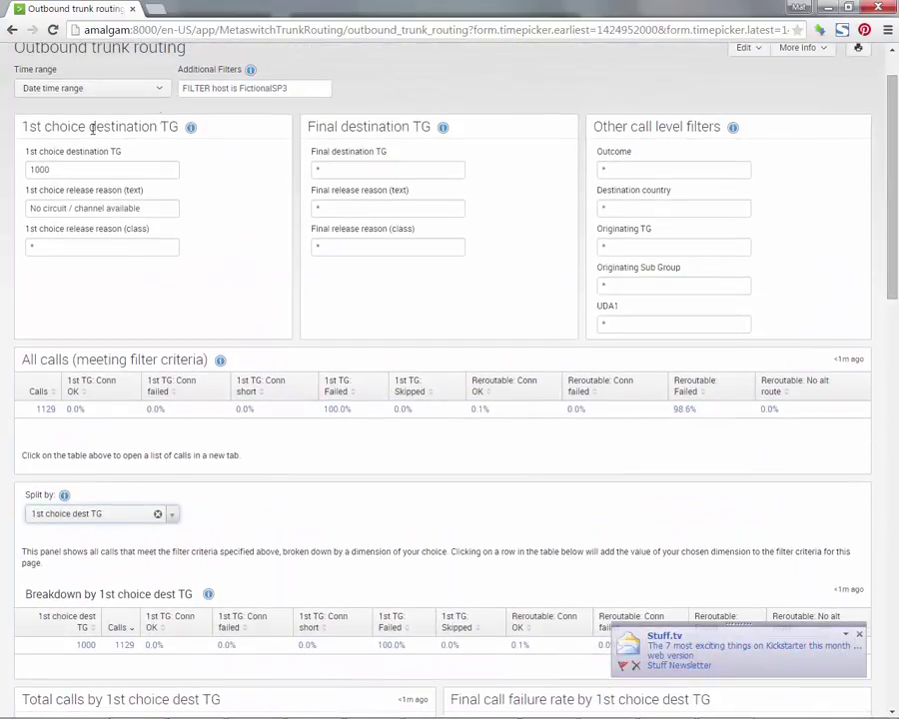
Reset the 1st choice destination TG and 1st choice release reason (text) filters to the wildcard *.
{"action": "double_click", "coordinate": [40, 168]}
{"action": "key", "text": "BackSpace"}
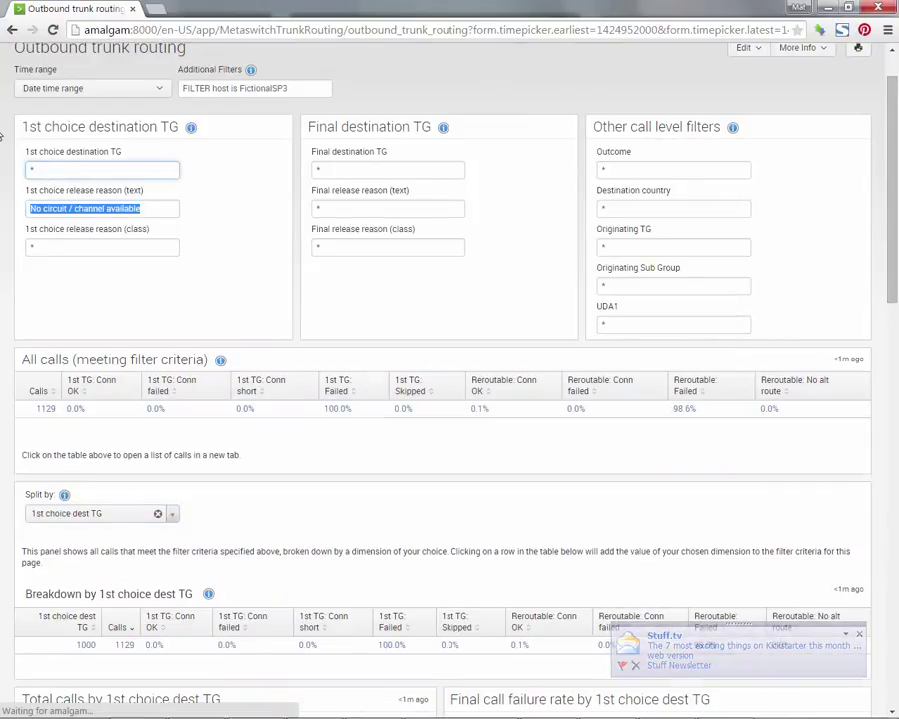
{"action": "type", "text": "*"}
{"action": "key", "text": "Tab"}
{"action": "type", "text": "*"}
{"action": "key", "text": "Tab"}
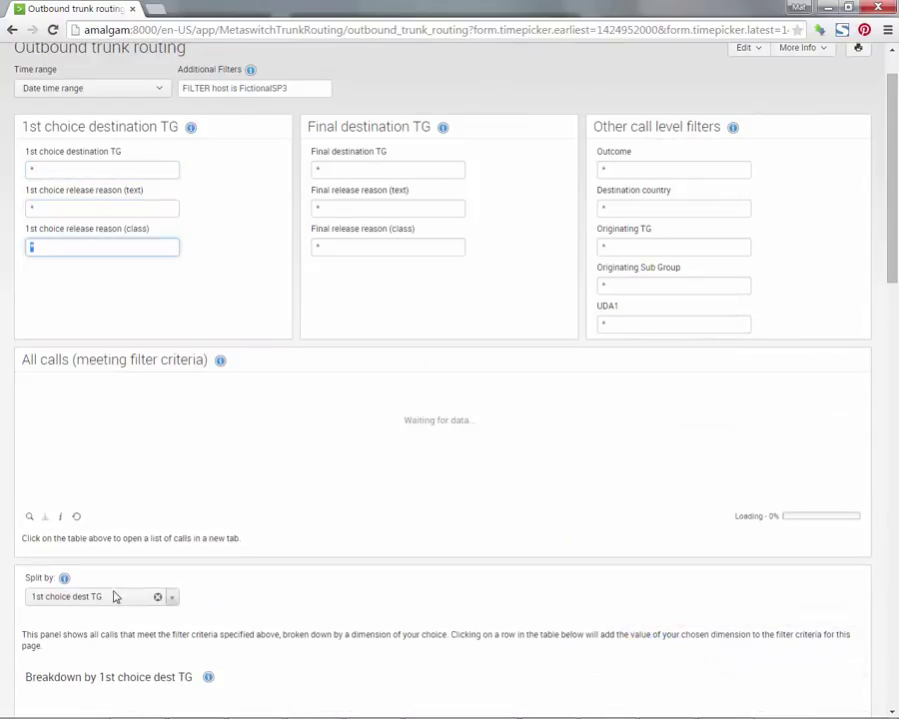
Split the call breakdown by 1st choice release reason text and filter it to "Interworking, unspecified".
{"action": "left_click", "coordinate": [110, 596]}
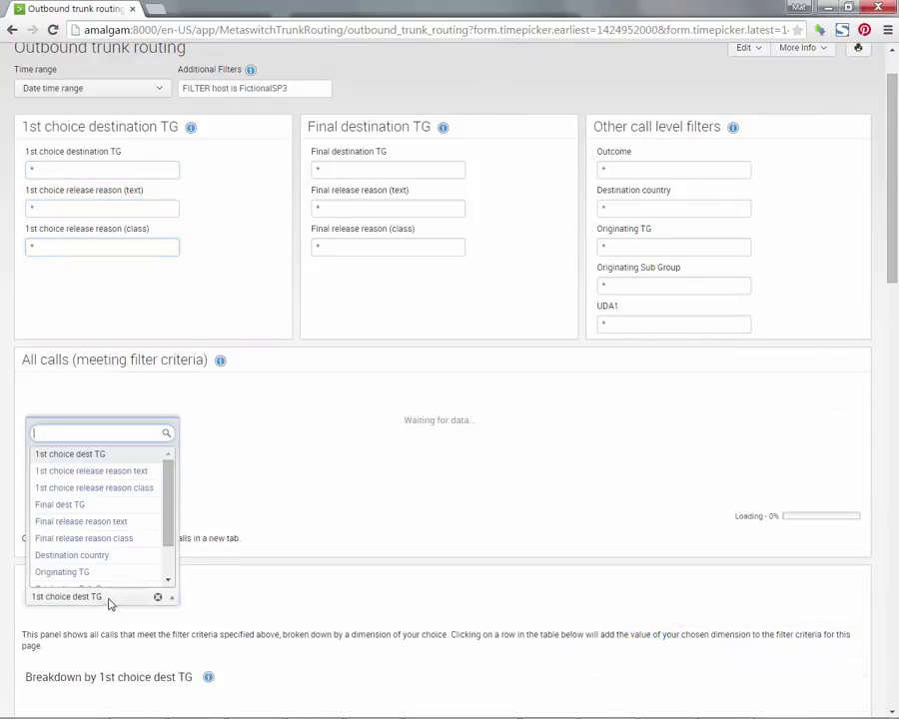
{"action": "left_click", "coordinate": [129, 461]}
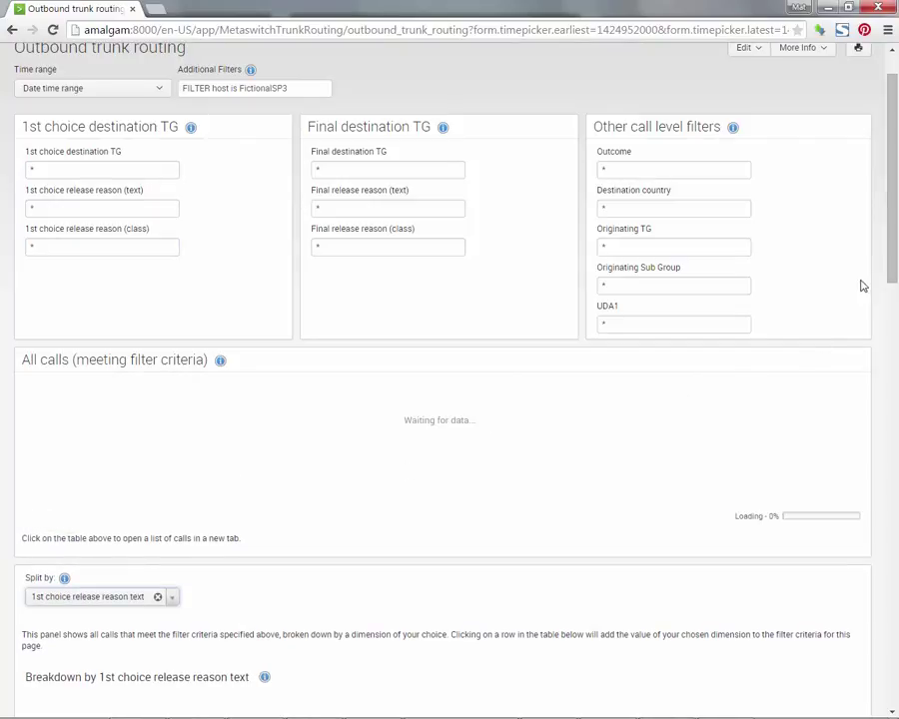
{"action": "left_click_drag", "start_coordinate": [895, 257], "coordinate": [881, 363]}
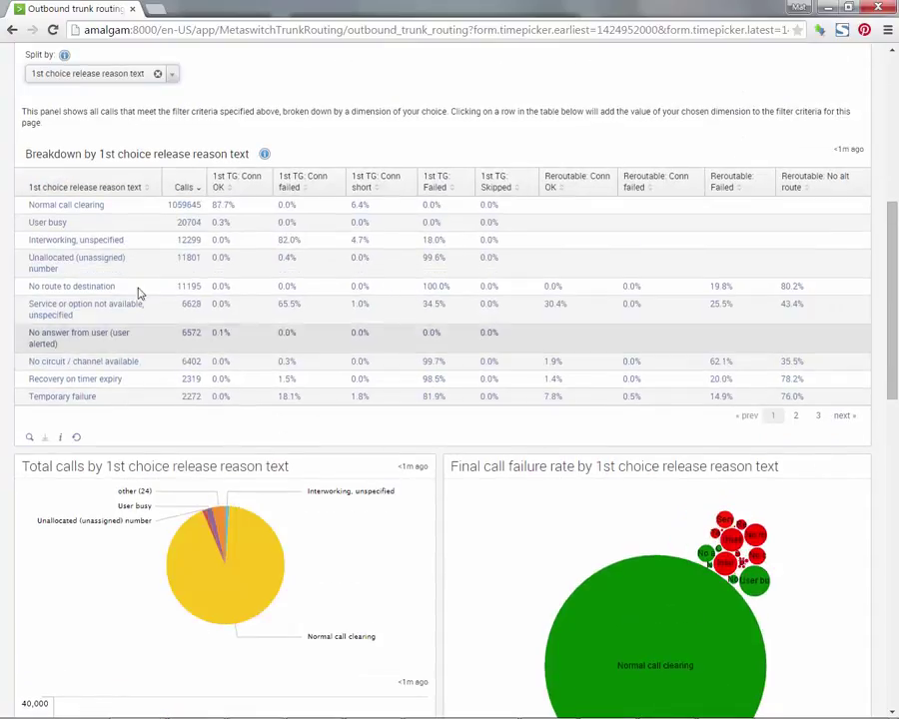
{"action": "left_click", "coordinate": [114, 240]}
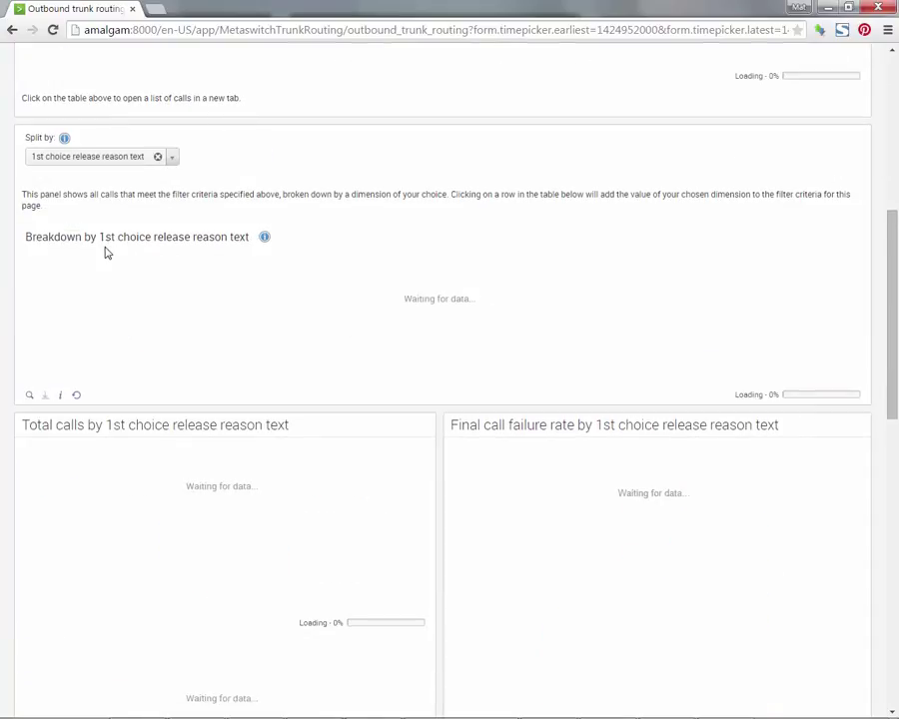
Split the "Interworking, unspecified" calls by 1st choice dest TG and narrow them to trunk group 5013 from the calls-over-time chart.
{"action": "left_click", "coordinate": [88, 163]}
{"action": "left_click", "coordinate": [82, 200]}
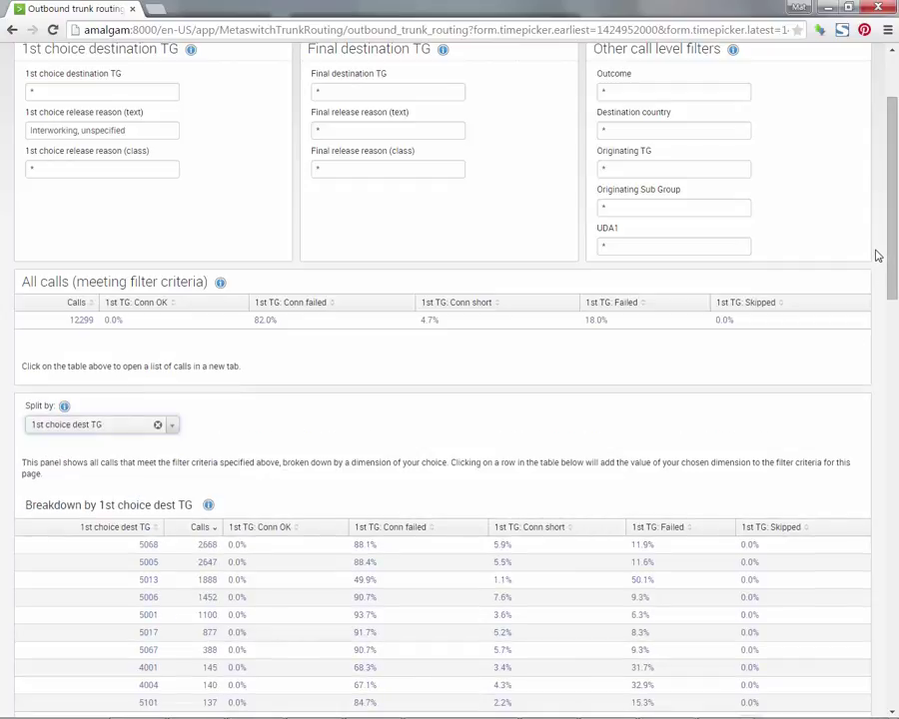
{"action": "scroll", "coordinate": [888, 342], "scroll_direction": "down", "scroll_amount": 5}
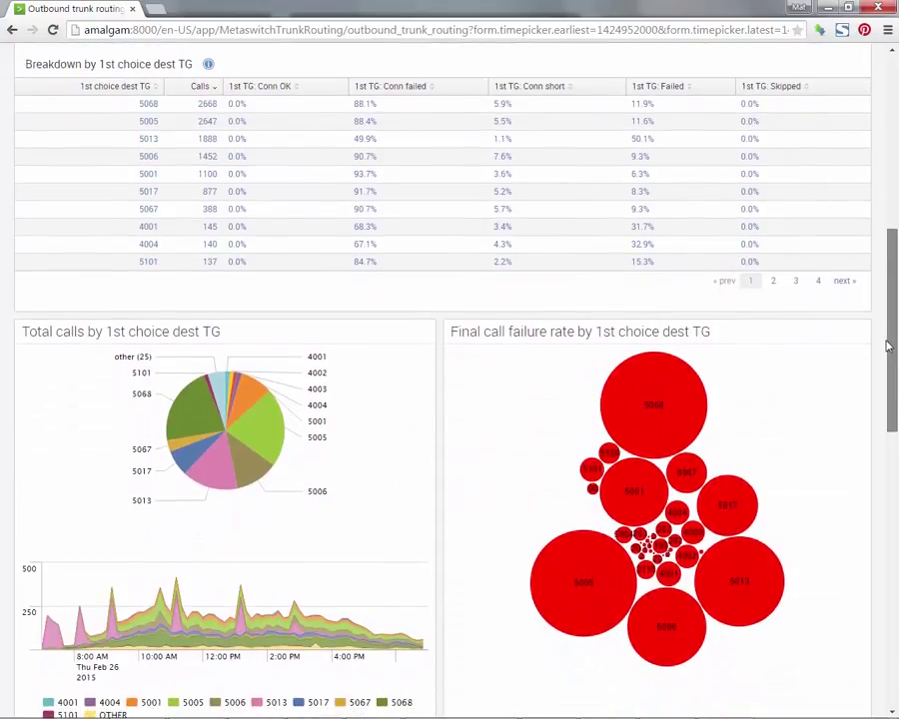
{"action": "mouse_move", "coordinate": [180, 584]}
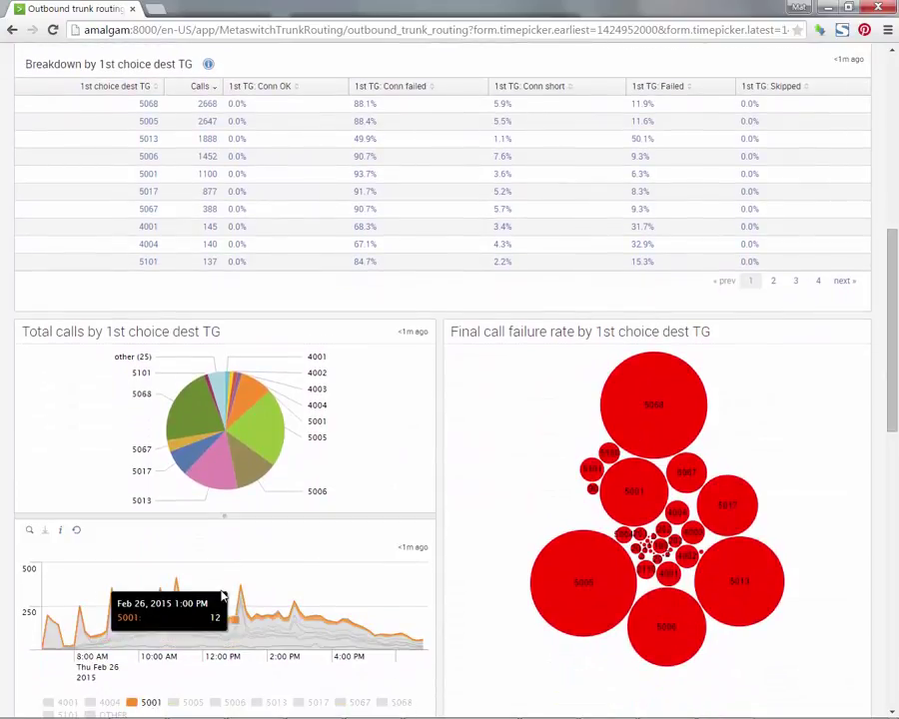
{"action": "left_click", "coordinate": [272, 705]}
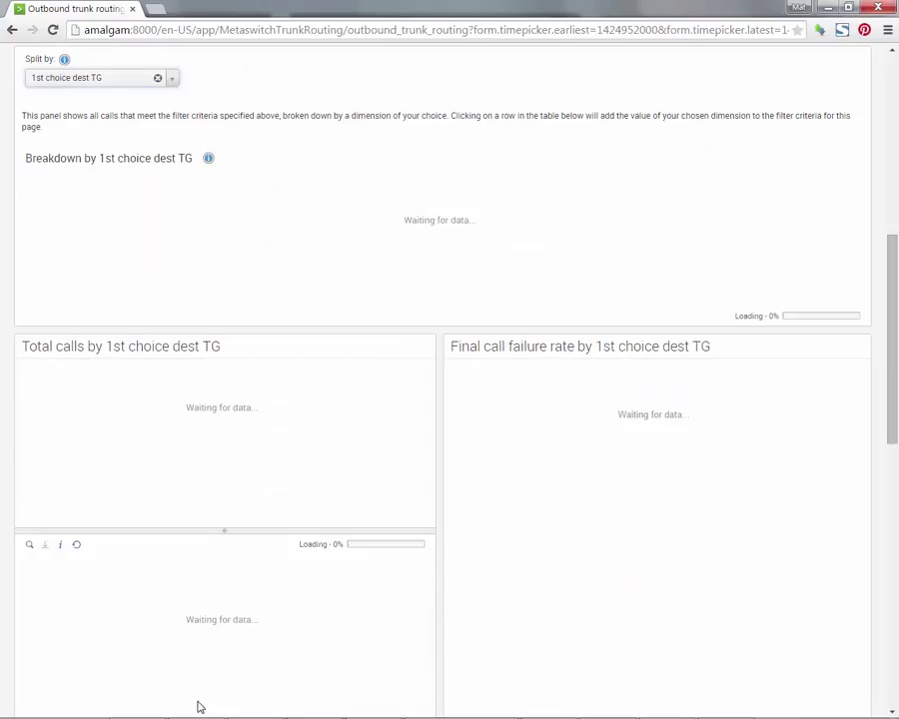
Split the trunk group 5013 calls by Destination country and examine the call destination numbers.
{"action": "scroll", "coordinate": [197, 707], "scroll_direction": "up", "scroll_amount": 2}
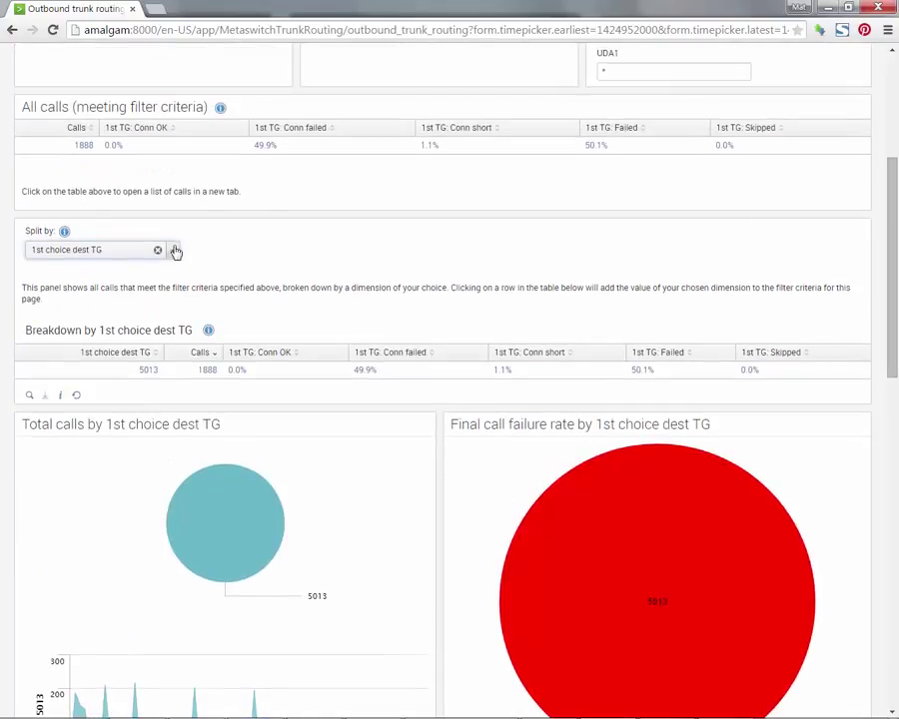
{"action": "left_click", "coordinate": [172, 251]}
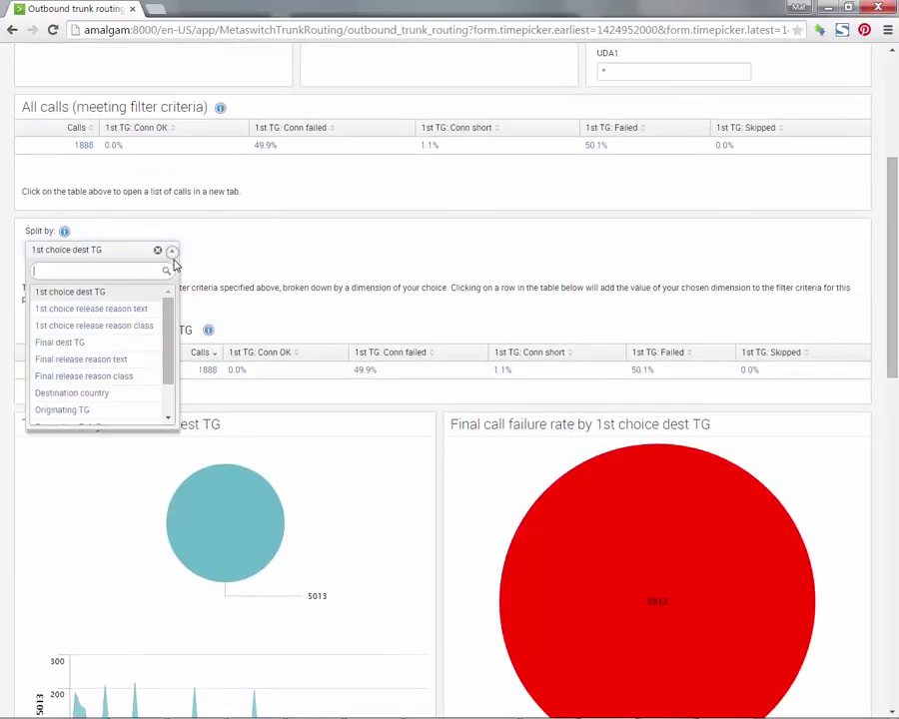
{"action": "left_click", "coordinate": [105, 394]}
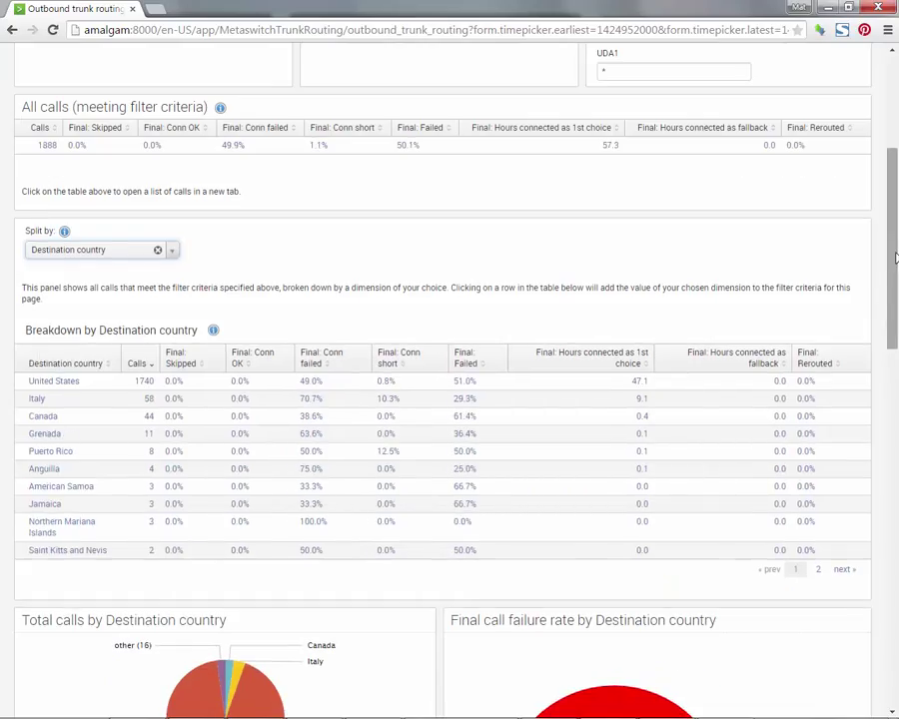
{"action": "left_click_drag", "start_coordinate": [895, 258], "coordinate": [867, 468]}
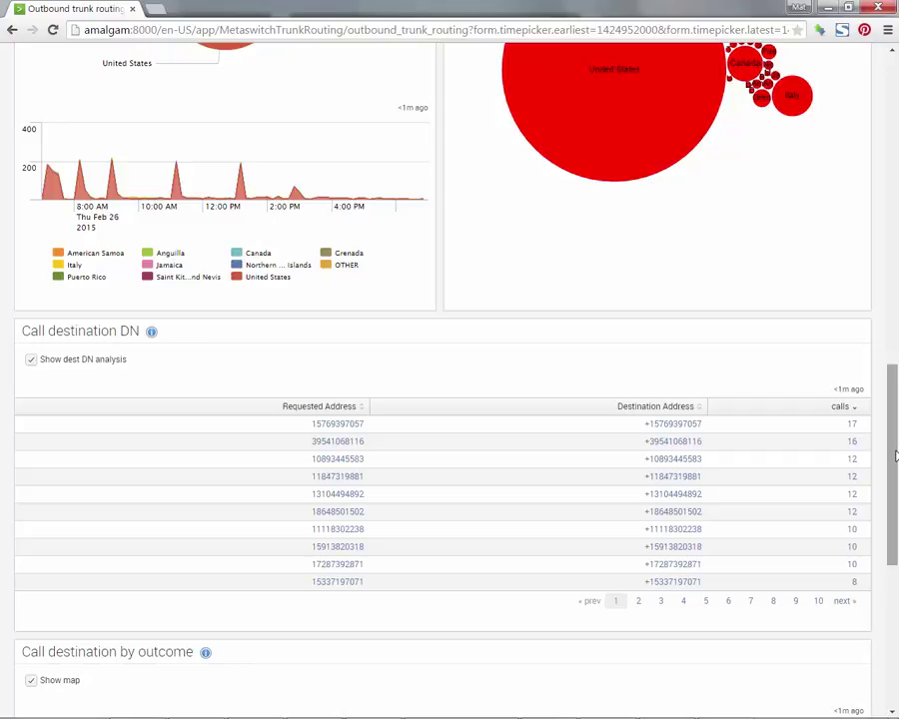
{"action": "left_click_drag", "start_coordinate": [895, 454], "coordinate": [859, 219]}
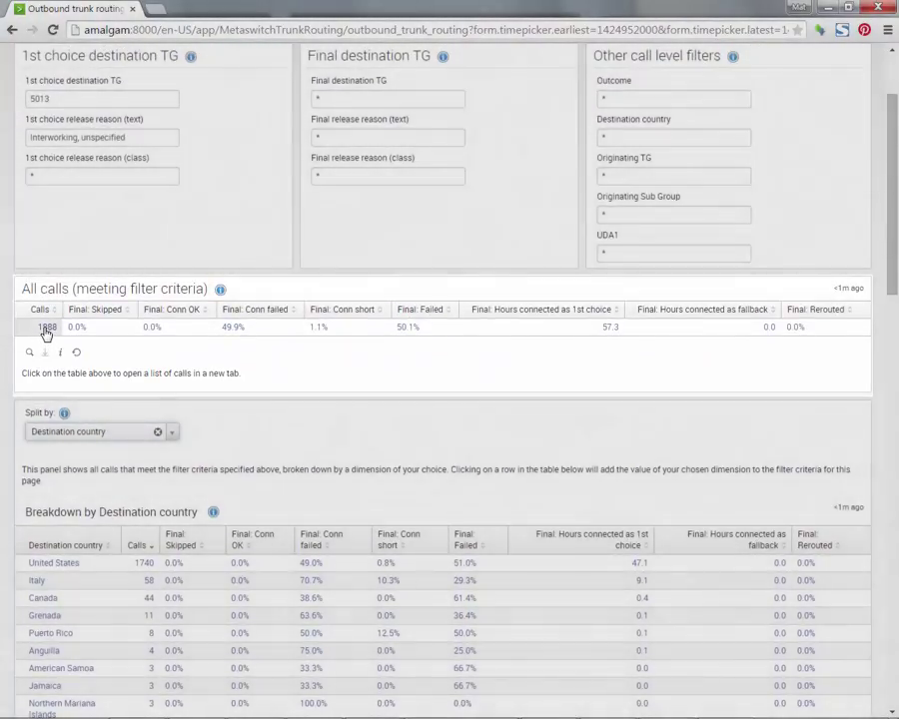
Open the list of calls meeting the filter criteria and examine the full CDR of the first call.
{"action": "left_click", "coordinate": [45, 330]}
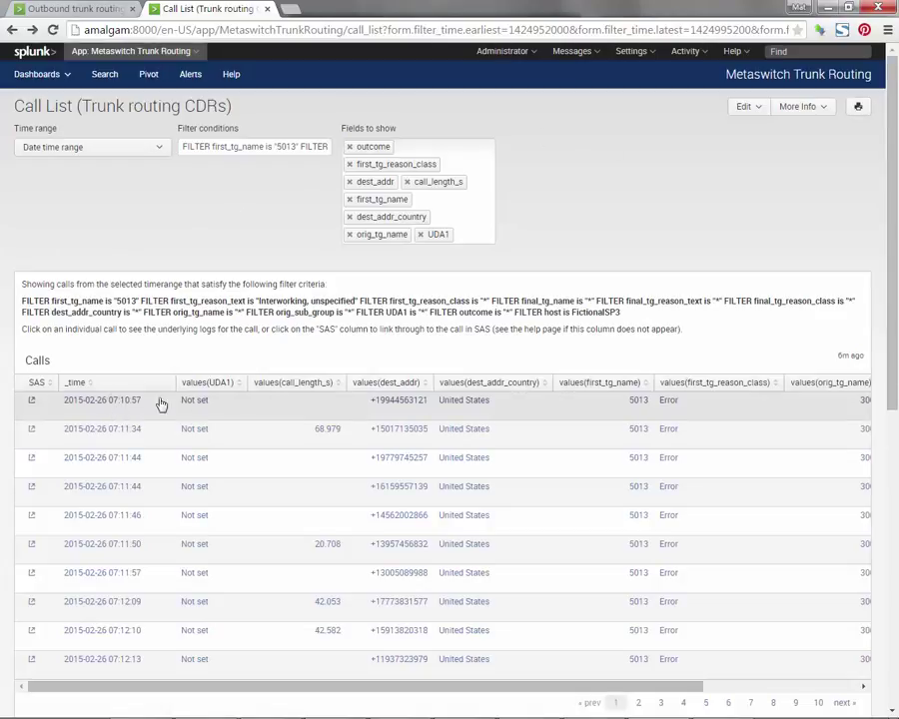
{"action": "scroll", "coordinate": [869, 539], "scroll_direction": "down", "scroll_amount": 6}
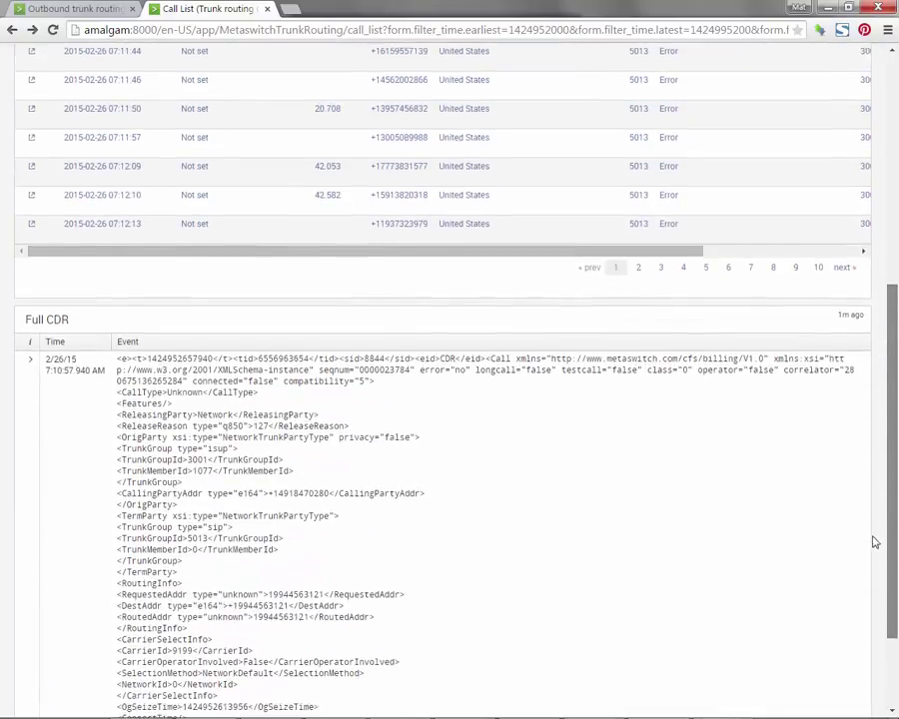
{"action": "scroll", "coordinate": [870, 529], "scroll_direction": "up", "scroll_amount": 5}
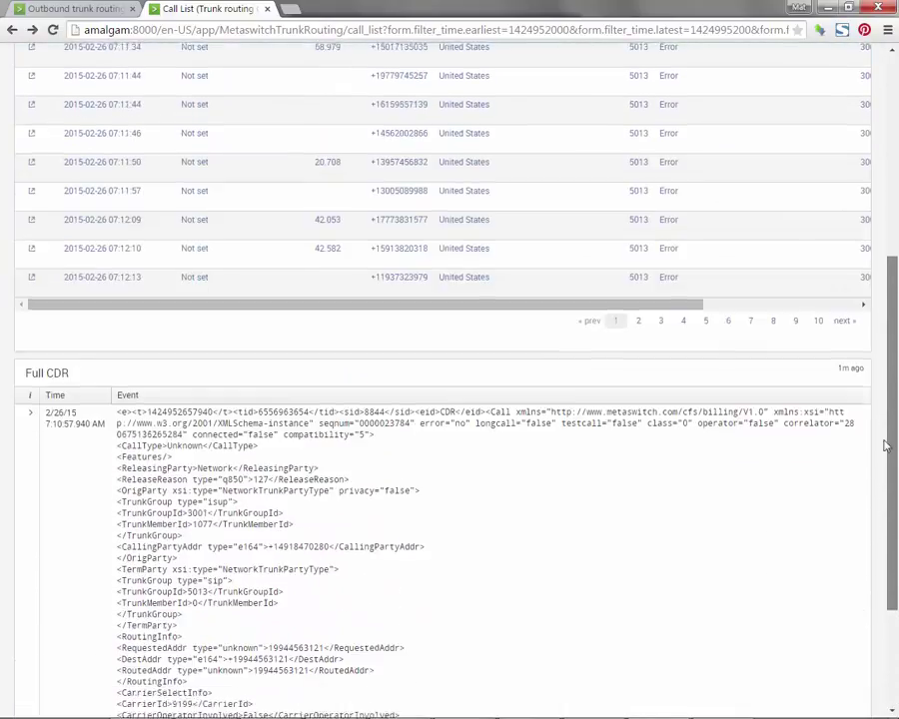
{"action": "scroll", "coordinate": [449, 399], "scroll_direction": "up", "scroll_amount": 2}
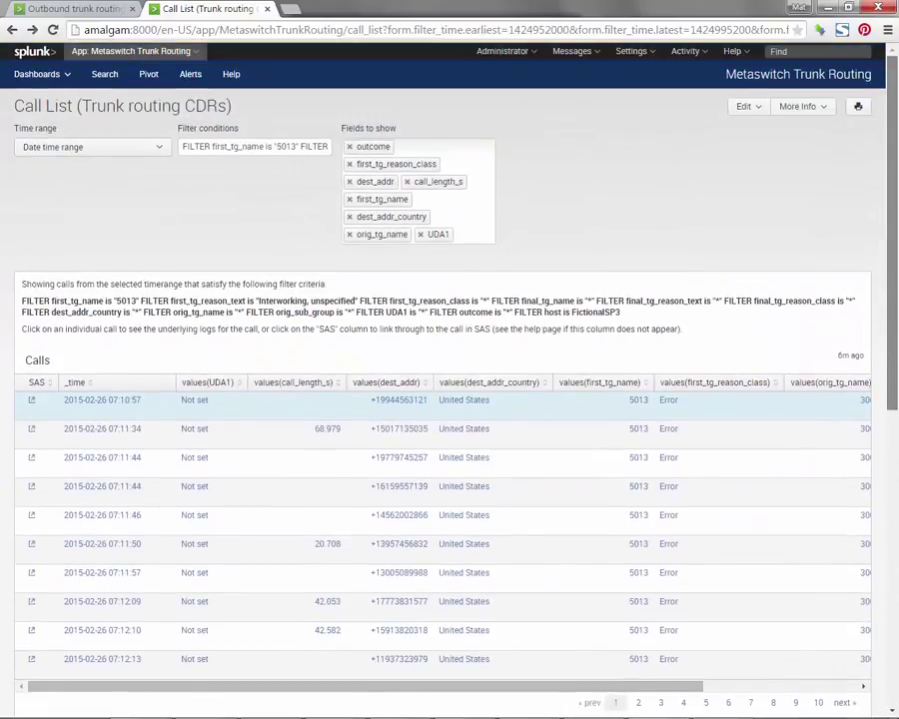
Open the first listed call in SAS and view its detailed timeline and call flow.
{"action": "left_click", "coordinate": [32, 410]}
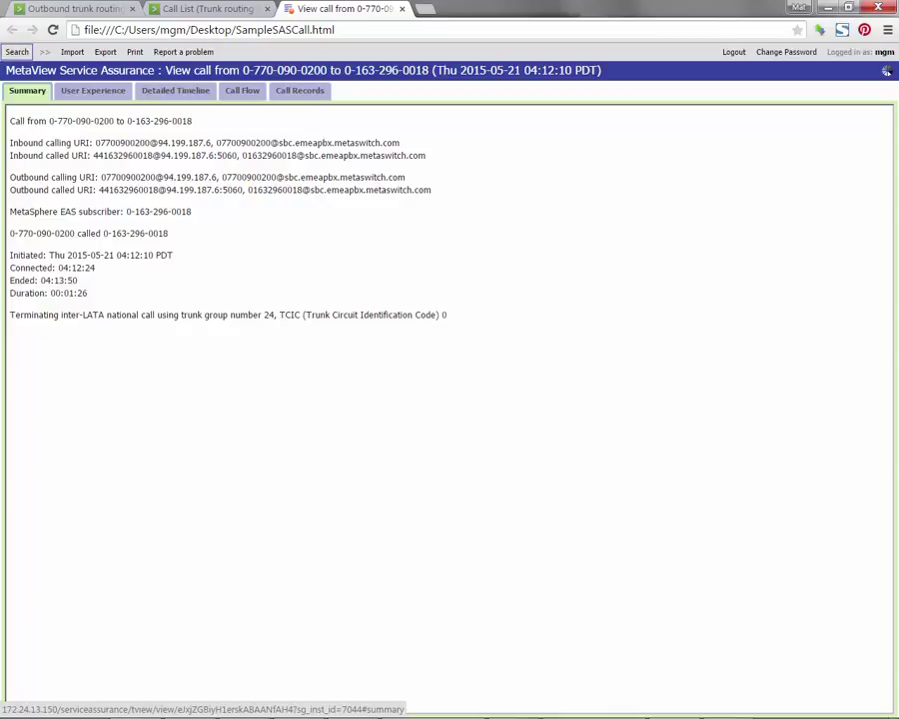
{"action": "left_click", "coordinate": [175, 89]}
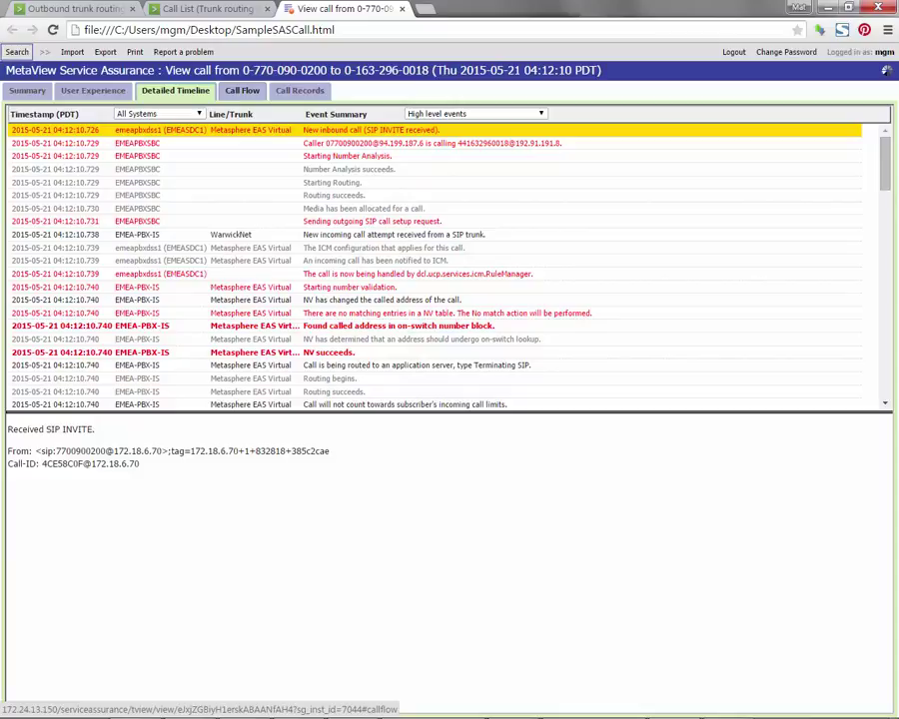
{"action": "left_click", "coordinate": [242, 90]}
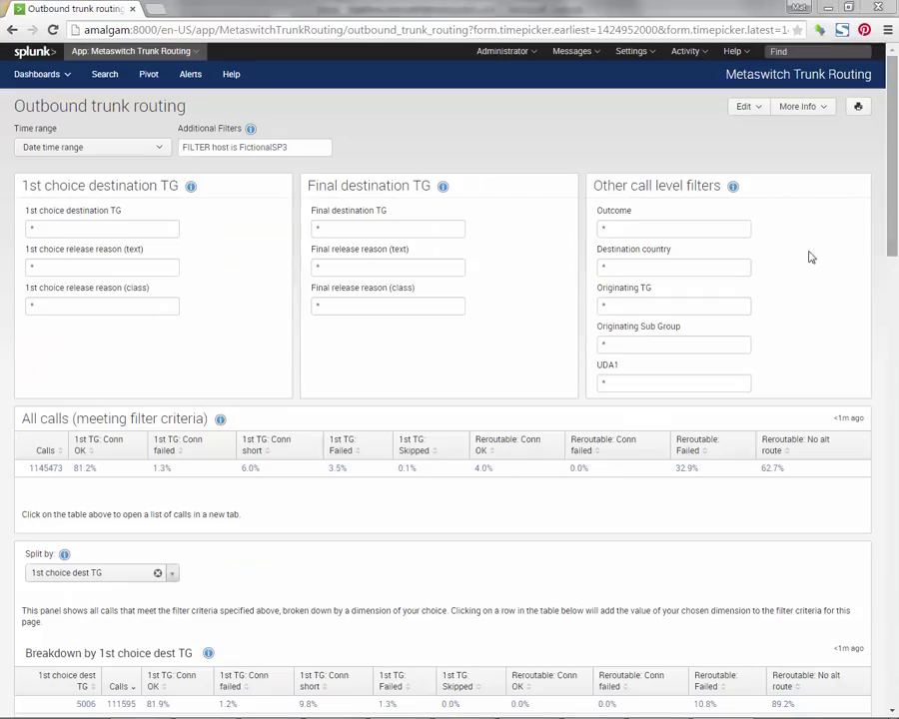
Split the unfiltered outbound calls by Destination country and bring up the country breakdown.
{"action": "left_click", "coordinate": [171, 574]}
{"action": "scroll", "coordinate": [150, 542], "scroll_direction": "down", "scroll_amount": 1}
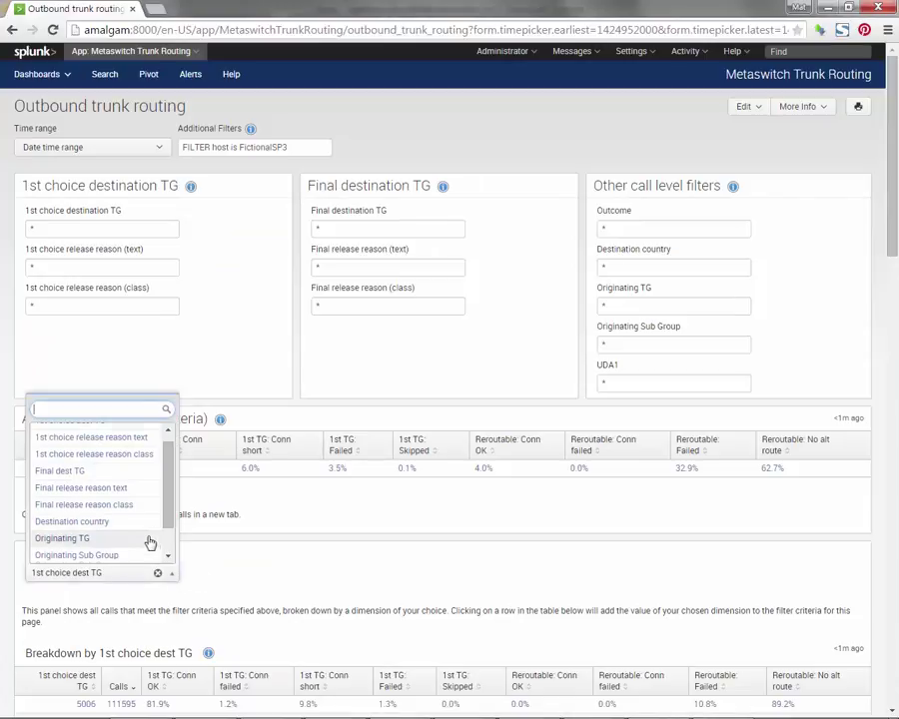
{"action": "left_click", "coordinate": [124, 525]}
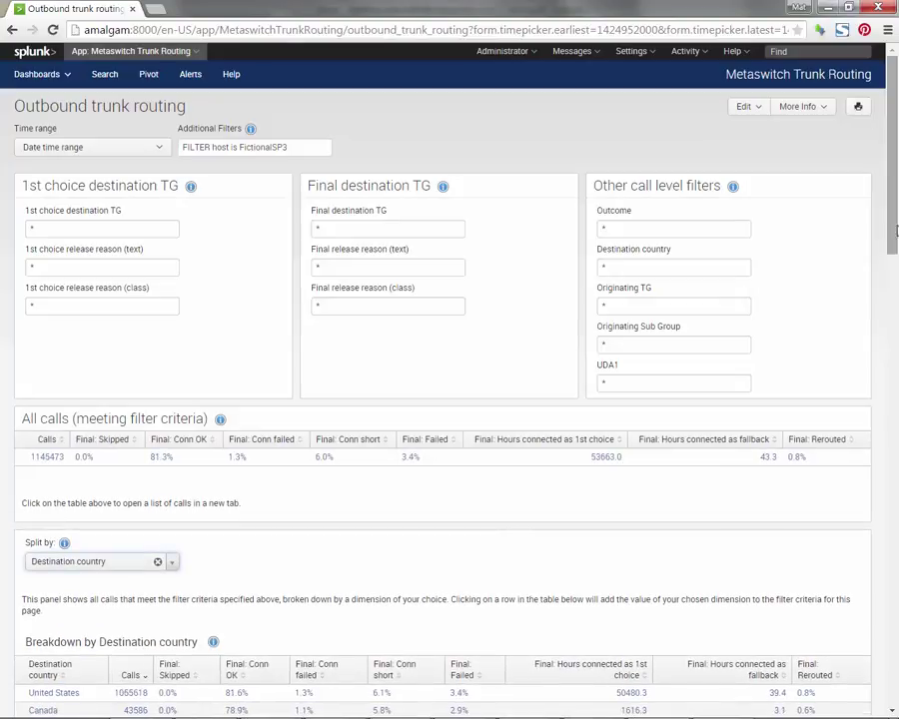
{"action": "left_click_drag", "start_coordinate": [888, 219], "coordinate": [884, 388]}
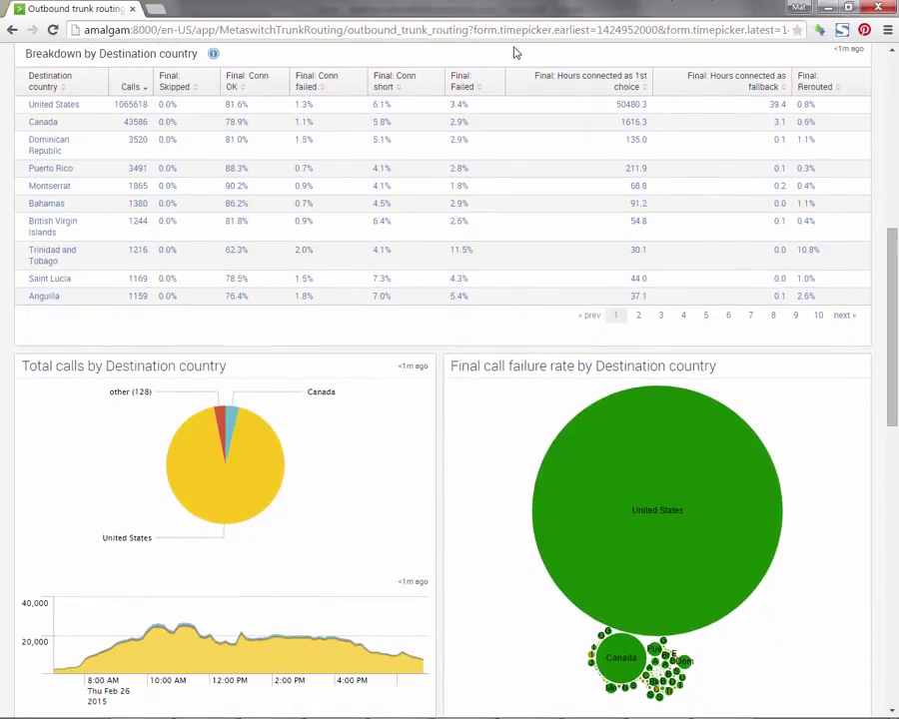
Sort the country breakdown by highest Final: Failed rate and filter the calls to Mexico from the second page of results.
{"action": "left_click", "coordinate": [462, 84]}
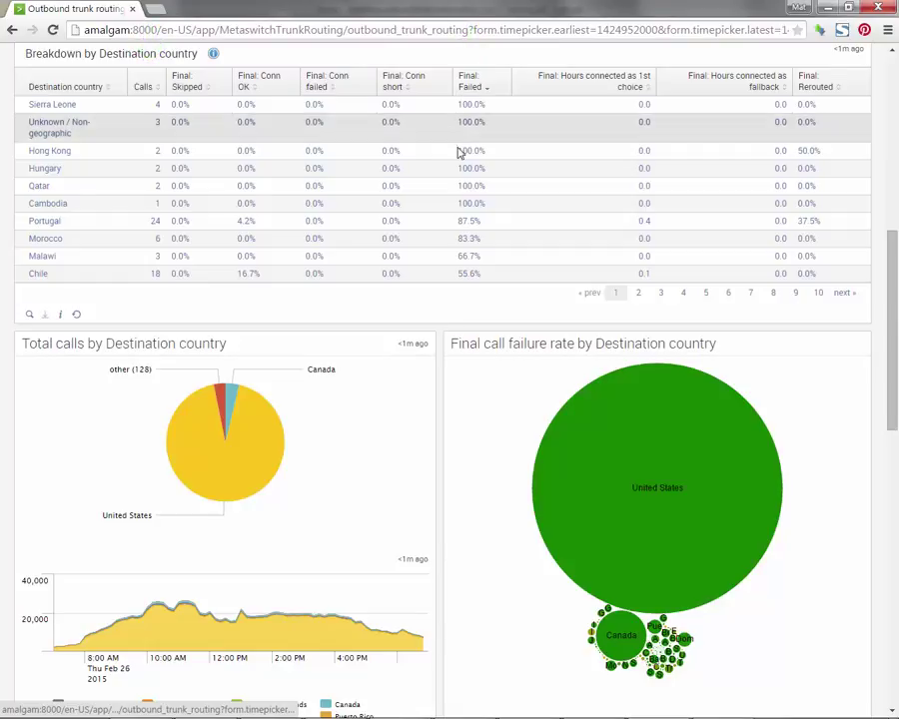
{"action": "left_click", "coordinate": [641, 301]}
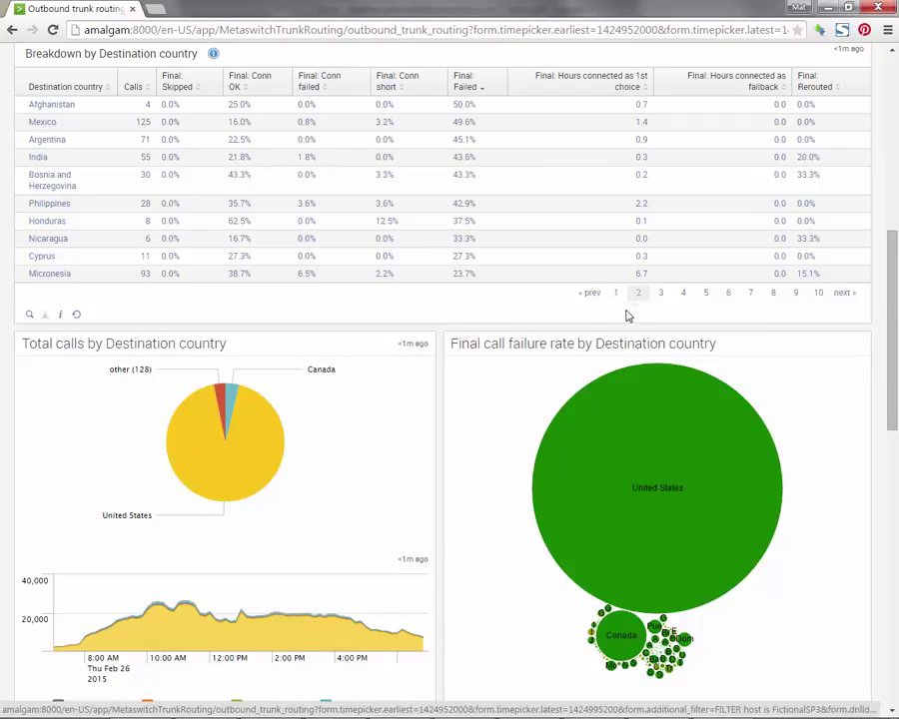
{"action": "left_click", "coordinate": [481, 131]}
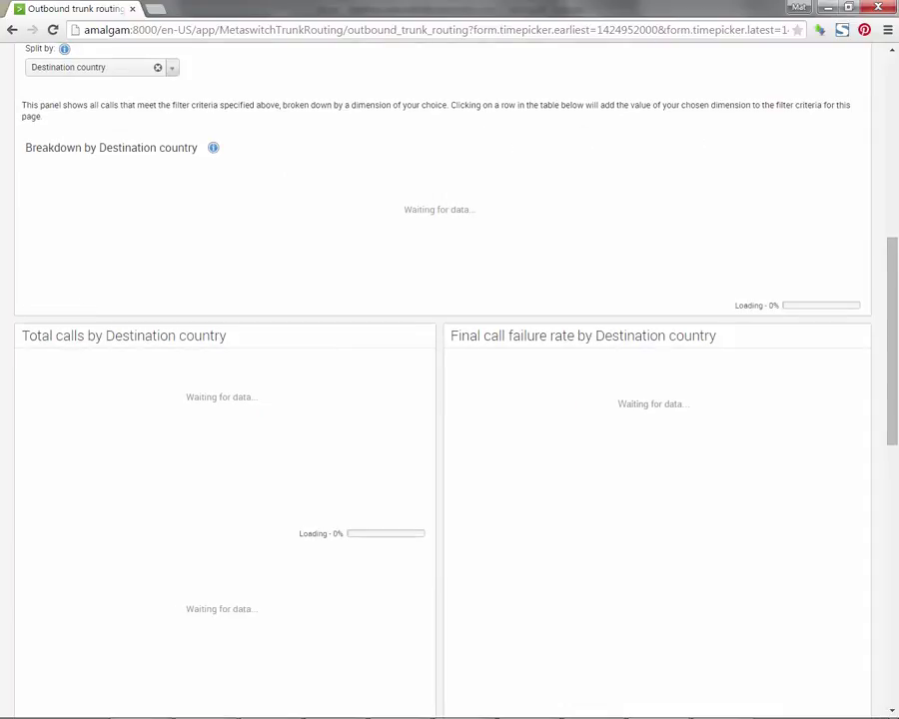
Split the Mexico calls by Final release reason text.
{"action": "scroll", "coordinate": [502, 150], "scroll_direction": "up", "scroll_amount": 2}
{"action": "left_click", "coordinate": [171, 215]}
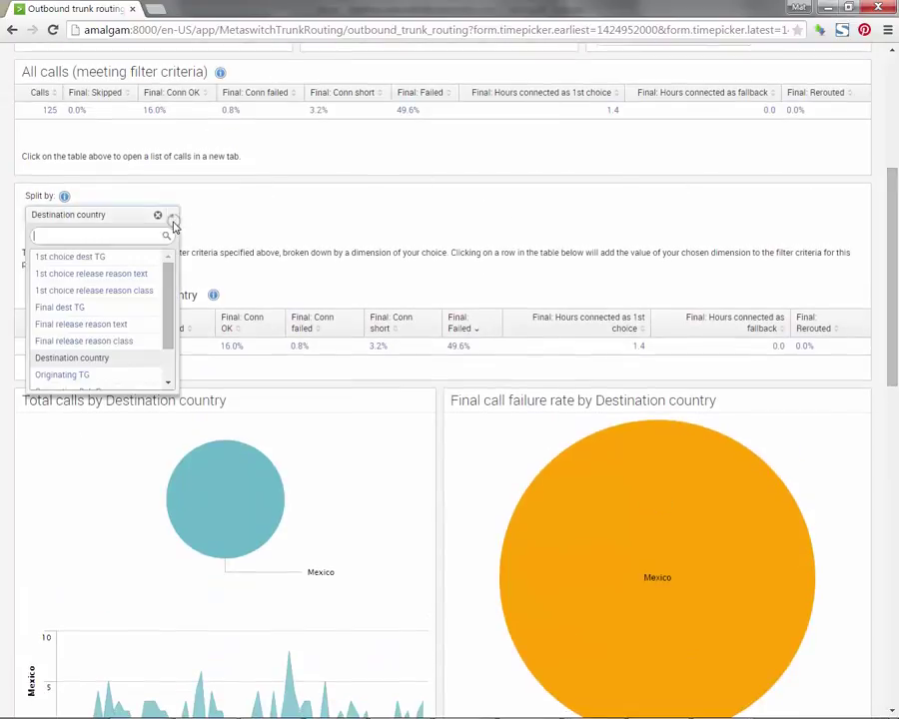
{"action": "left_click", "coordinate": [128, 324]}
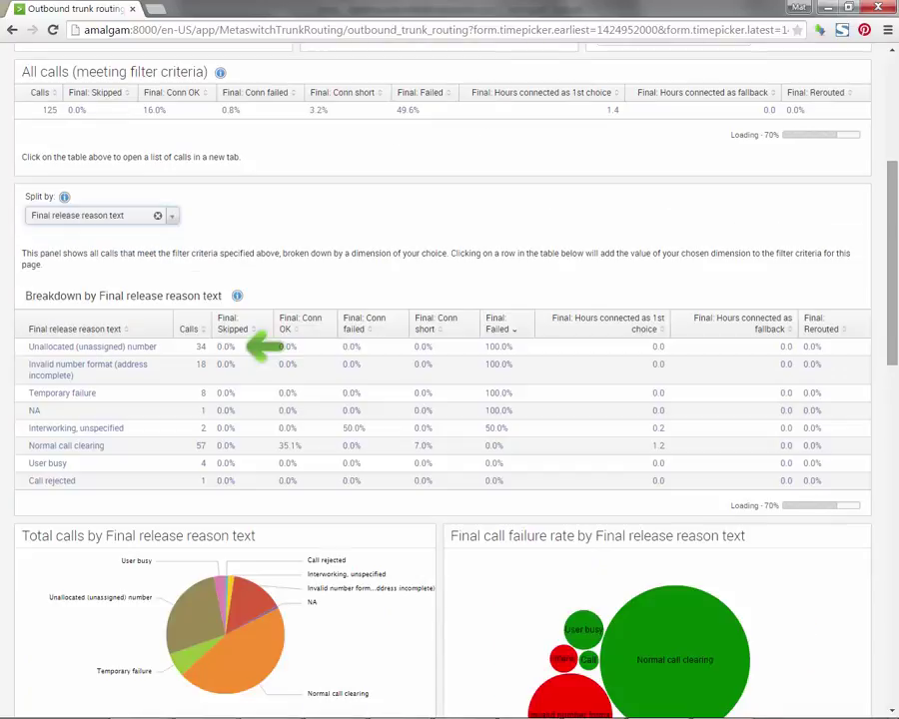